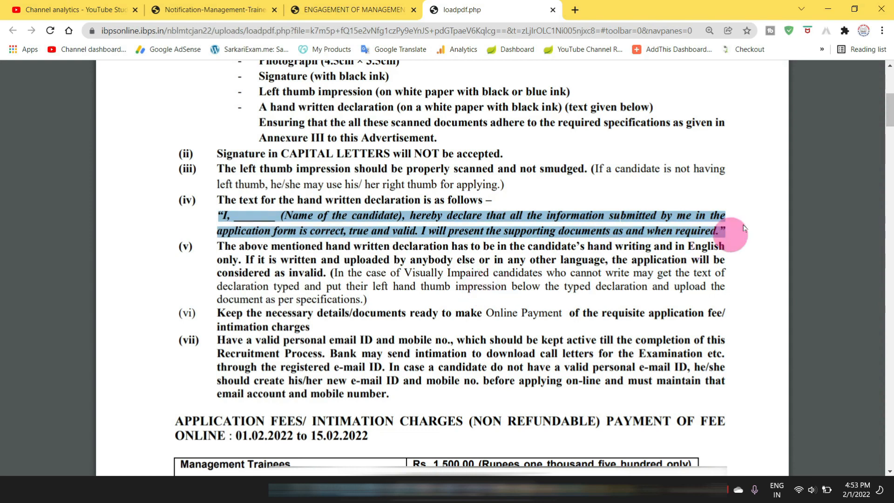
Step: Read through the application instructions, covering the handwritten declaration, online payment rules, and document scanning and upload guidelines
{"action": "left_click_drag", "start_coordinate": [890, 116], "coordinate": [891, 142]}
{"action": "left_click_drag", "start_coordinate": [178, 133], "coordinate": [491, 186]}
{"action": "scroll", "coordinate": [481, 266], "scroll_direction": "down", "scroll_amount": 15}
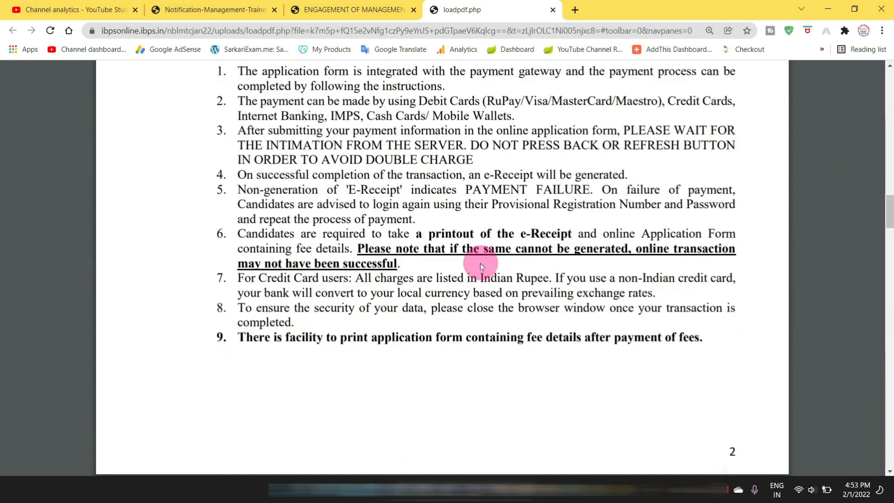
{"action": "scroll", "coordinate": [481, 265], "scroll_direction": "down", "scroll_amount": 6}
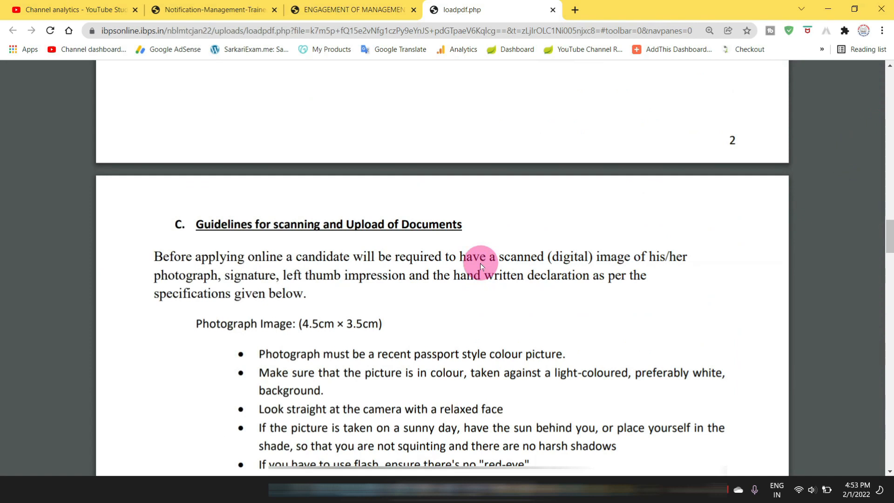
{"action": "scroll", "coordinate": [480, 266], "scroll_direction": "down", "scroll_amount": 7}
{"action": "scroll", "coordinate": [481, 265], "scroll_direction": "down", "scroll_amount": 5}
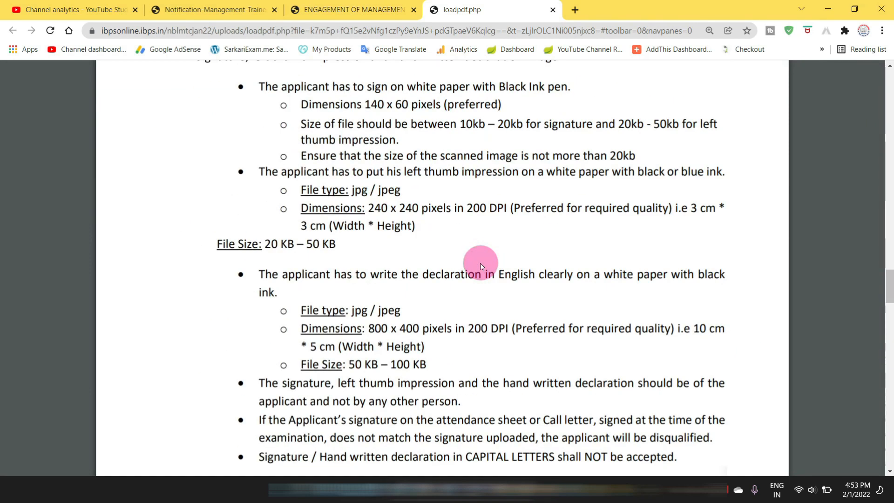
{"action": "scroll", "coordinate": [482, 266], "scroll_direction": "down", "scroll_amount": 6}
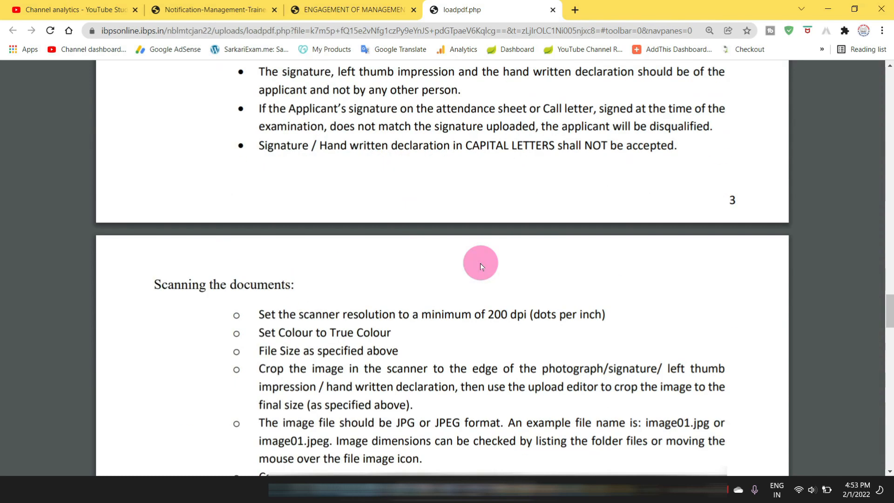
{"action": "scroll", "coordinate": [480, 263], "scroll_direction": "down", "scroll_amount": 6}
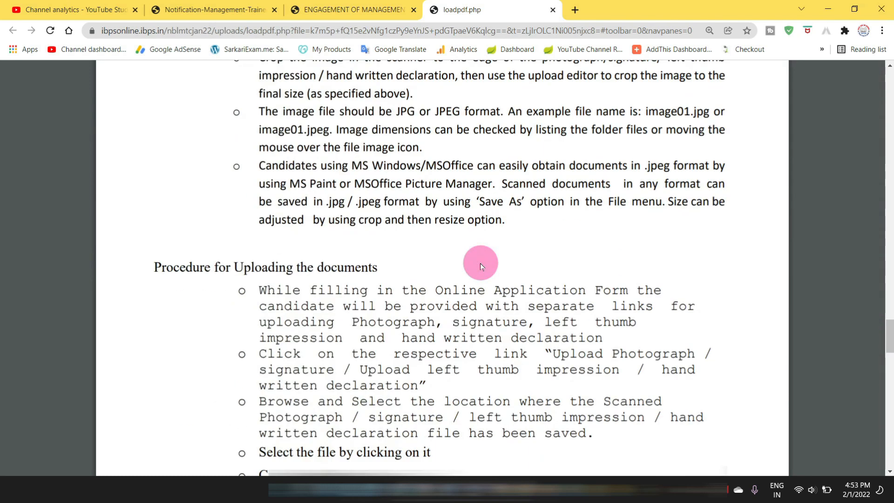
{"action": "scroll", "coordinate": [479, 263], "scroll_direction": "down", "scroll_amount": 6}
{"action": "scroll", "coordinate": [479, 264], "scroll_direction": "down", "scroll_amount": 18}
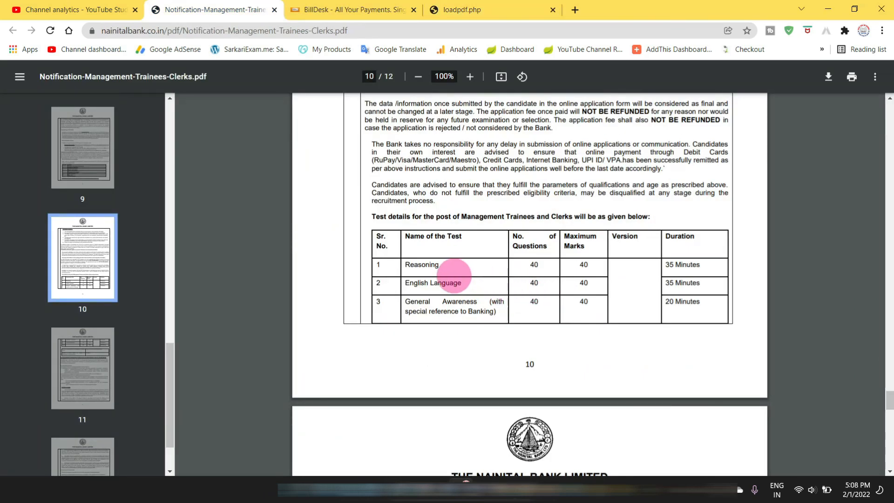
Step: Examine the test details in the Management Trainees and Clerks notification: subjects, questions, marks, durations, totals and answer options
{"action": "double_click", "coordinate": [423, 265]}
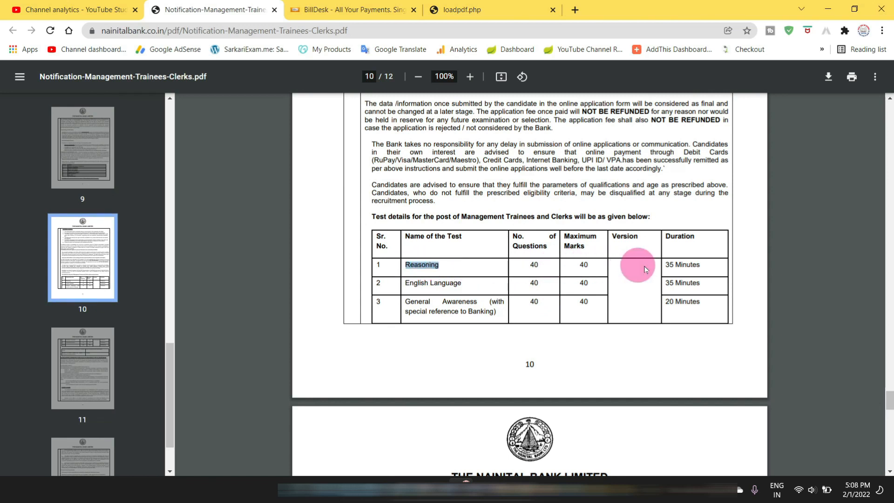
{"action": "left_click_drag", "start_coordinate": [413, 283], "coordinate": [586, 285]}
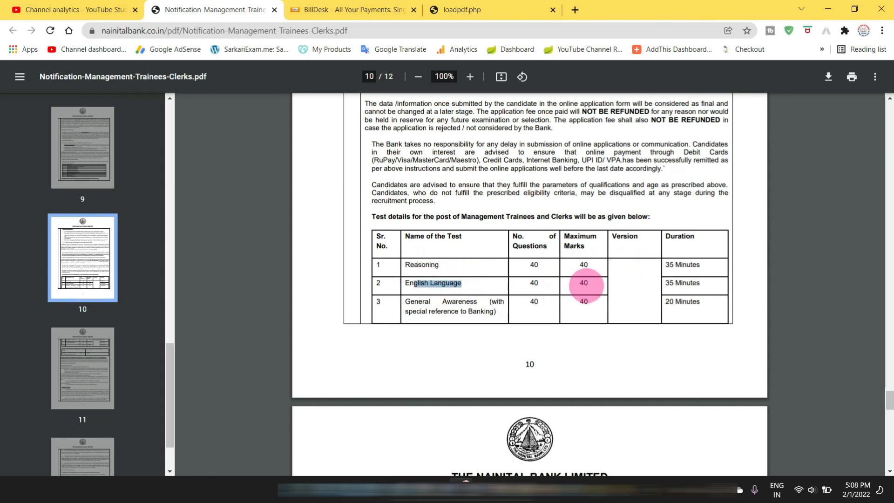
{"action": "left_click_drag", "start_coordinate": [404, 302], "coordinate": [632, 309]}
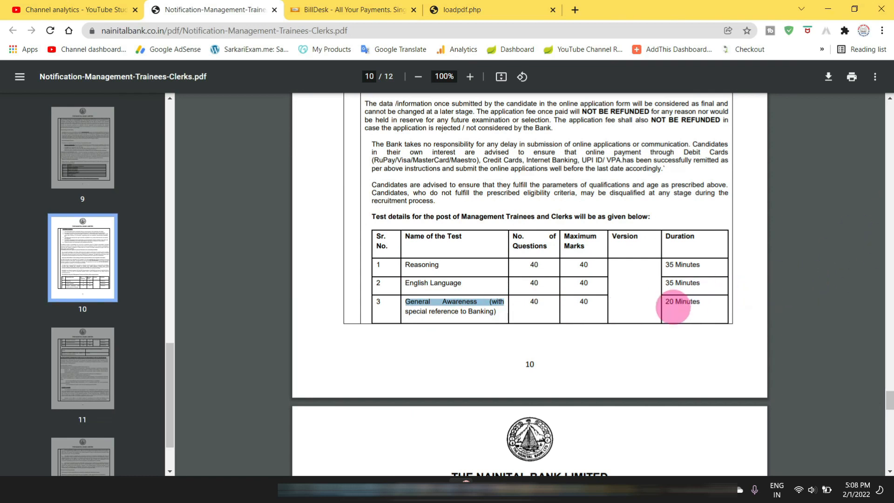
{"action": "left_click", "coordinate": [699, 304]}
{"action": "scroll", "coordinate": [704, 304], "scroll_direction": "down", "scroll_amount": 6}
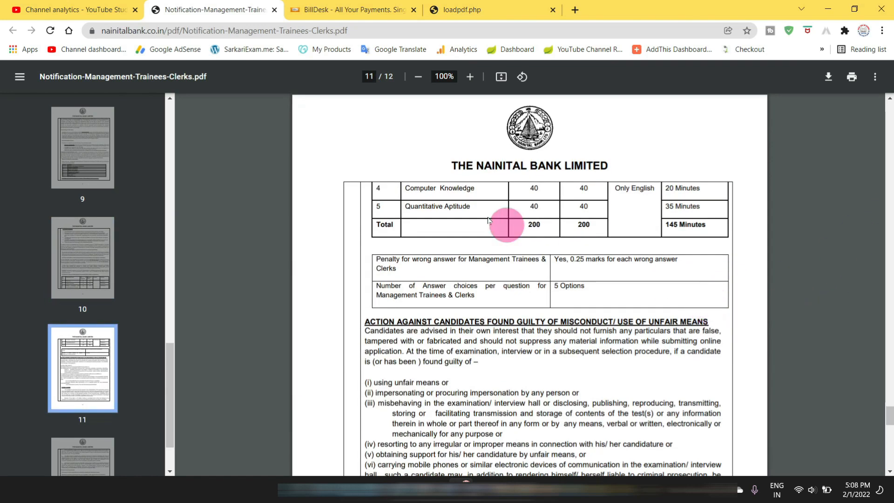
{"action": "left_click_drag", "start_coordinate": [414, 187], "coordinate": [586, 190]}
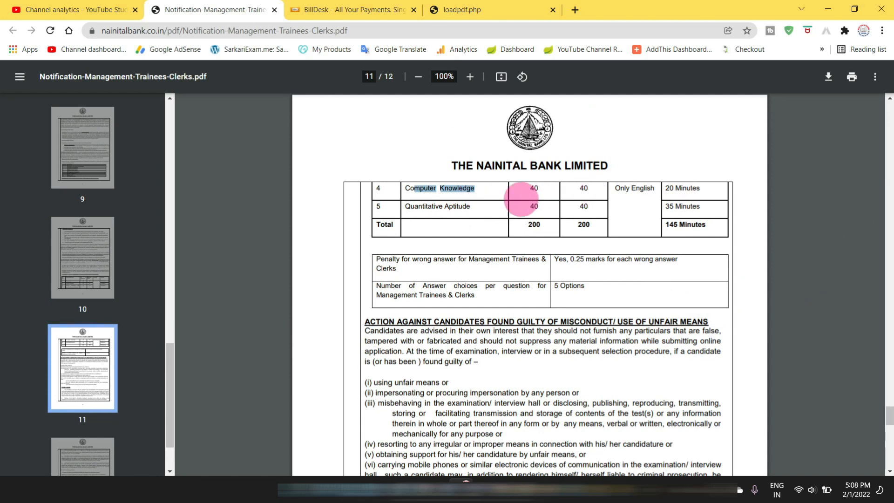
{"action": "left_click_drag", "start_coordinate": [403, 207], "coordinate": [518, 206]}
{"action": "left_click_drag", "start_coordinate": [590, 206], "coordinate": [584, 206]}
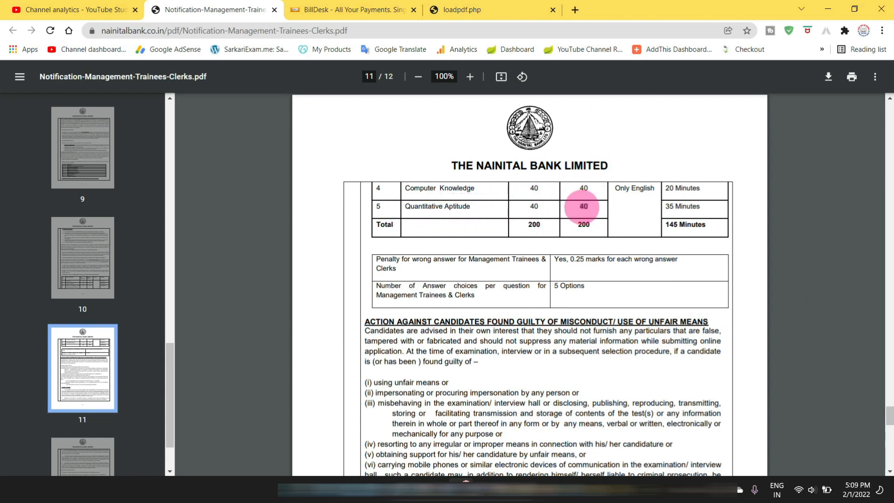
{"action": "left_click_drag", "start_coordinate": [702, 206], "coordinate": [667, 208]}
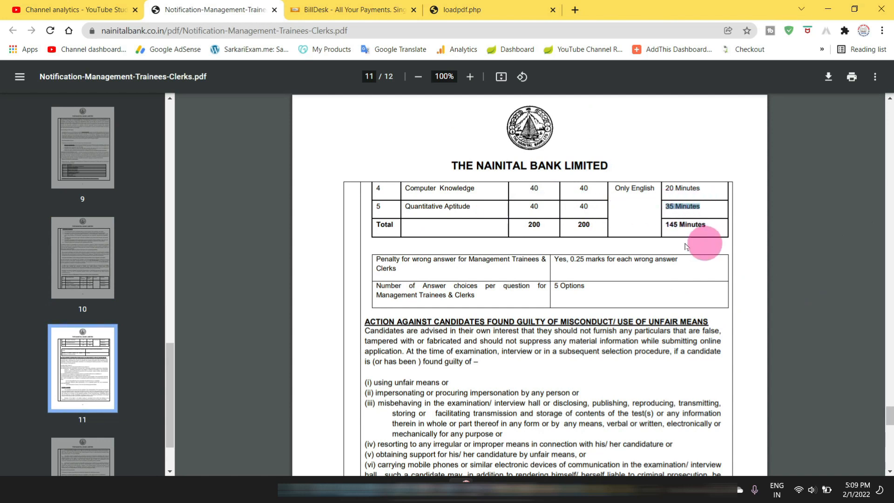
{"action": "left_click_drag", "start_coordinate": [543, 228], "coordinate": [513, 228]}
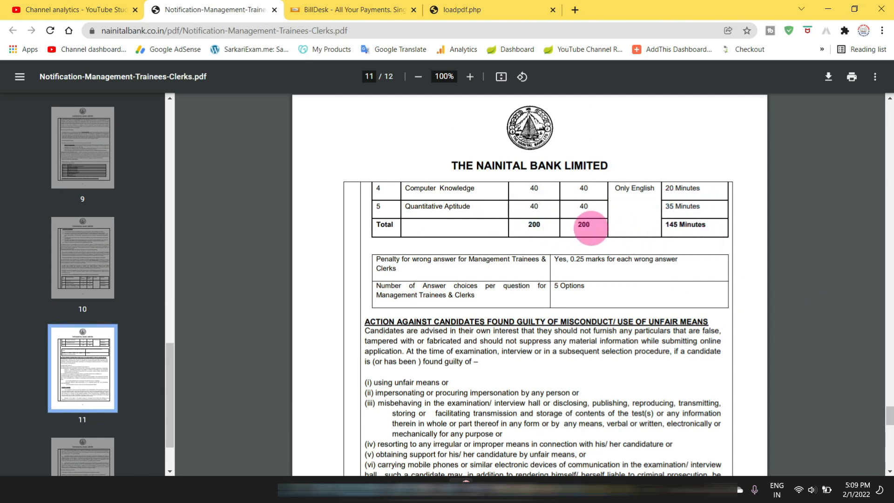
{"action": "left_click_drag", "start_coordinate": [708, 226], "coordinate": [637, 248]}
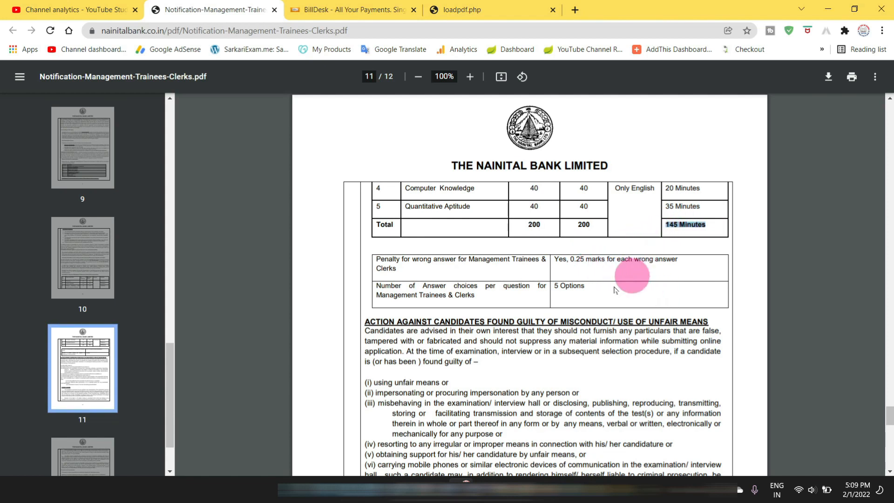
{"action": "left_click_drag", "start_coordinate": [586, 292], "coordinate": [554, 288]}
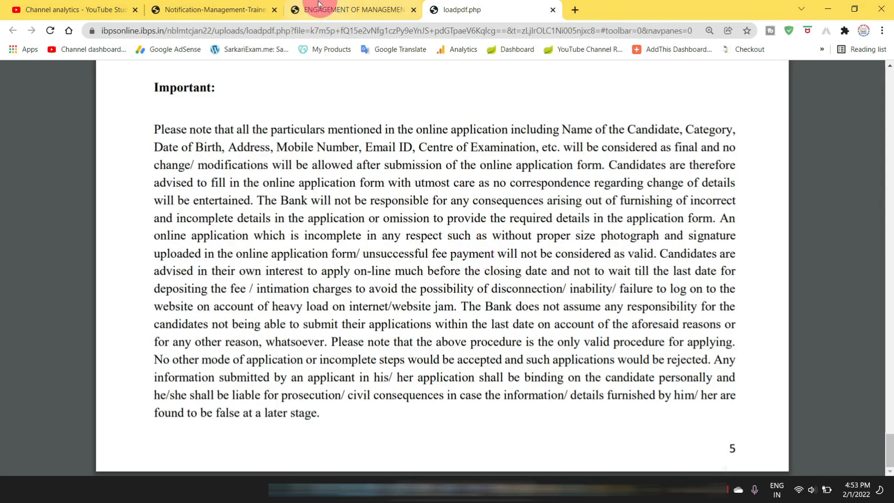
Step: Return to the Nainital Bank recruitment page and open the new candidate registration form
{"action": "left_click", "coordinate": [322, 9]}
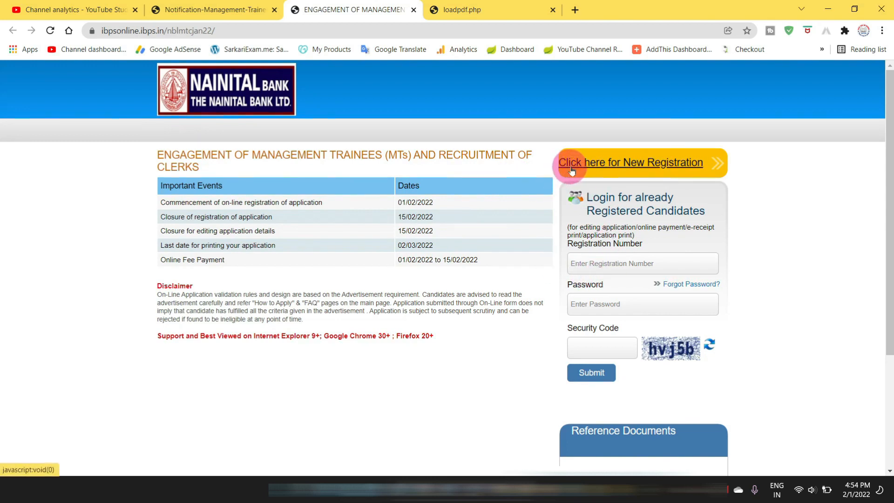
{"action": "left_click", "coordinate": [686, 167]}
{"action": "left_click", "coordinate": [659, 165]}
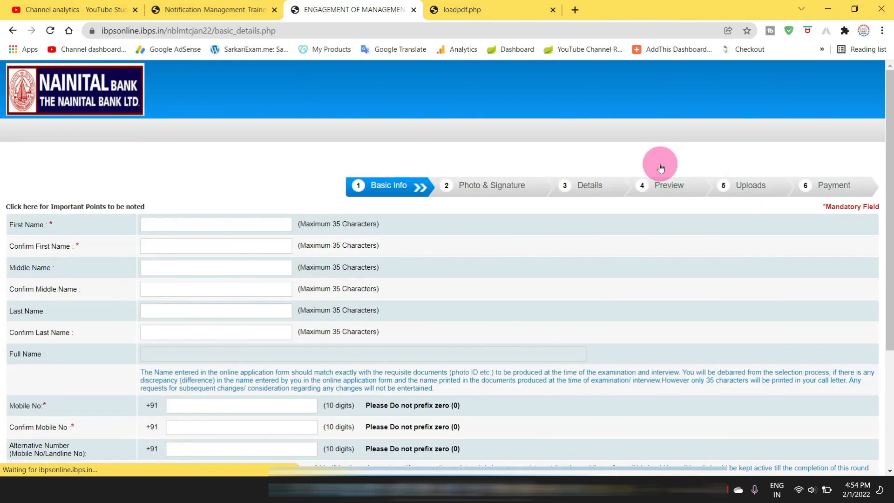
Step: Fill in the candidate's first name and its confirmation in the basic info form
{"action": "left_click_drag", "start_coordinate": [892, 113], "coordinate": [892, 154]}
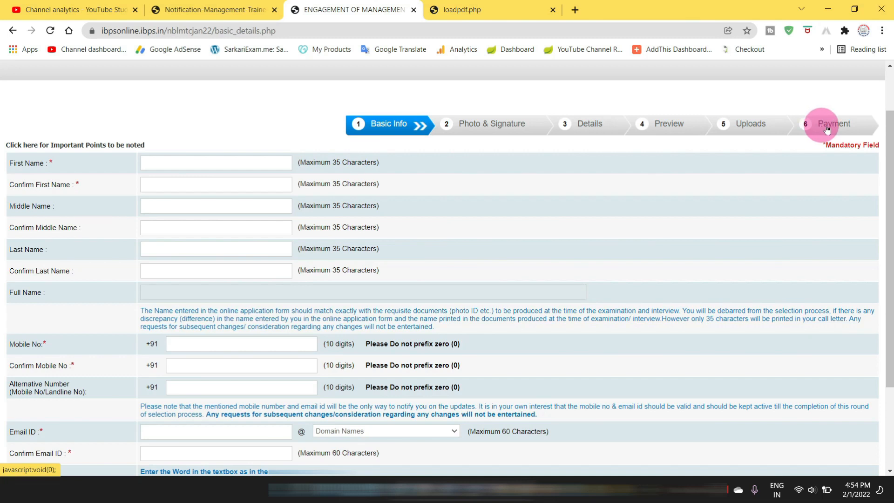
{"action": "scroll", "coordinate": [888, 135], "scroll_direction": "down", "scroll_amount": 1}
{"action": "scroll", "coordinate": [888, 135], "scroll_direction": "down", "scroll_amount": 1}
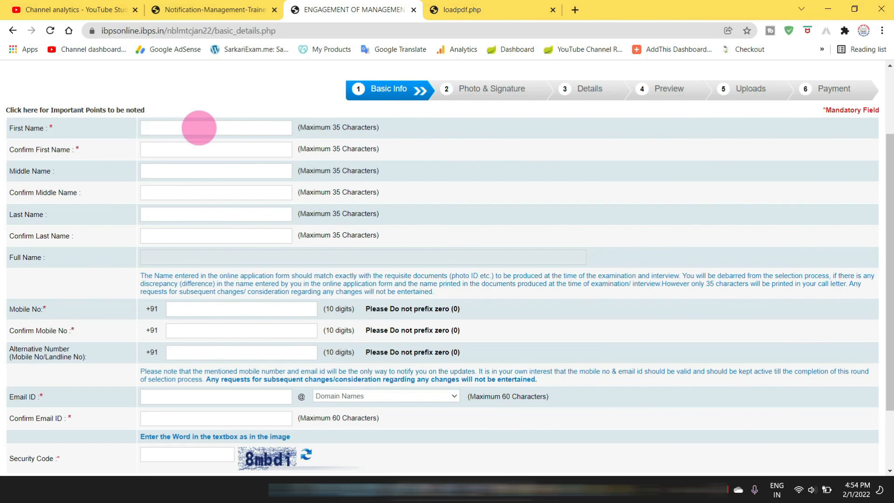
{"action": "left_click", "coordinate": [143, 130]}
{"action": "left_click", "coordinate": [110, 130]}
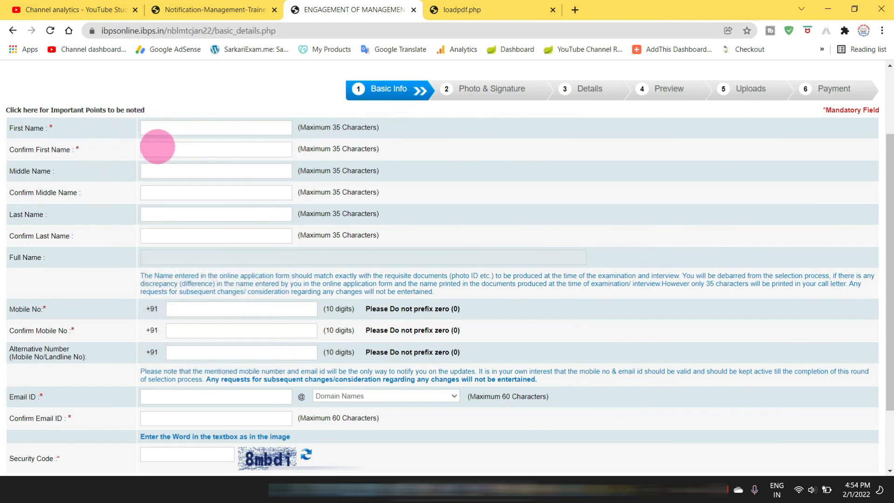
{"action": "left_click", "coordinate": [164, 129]}
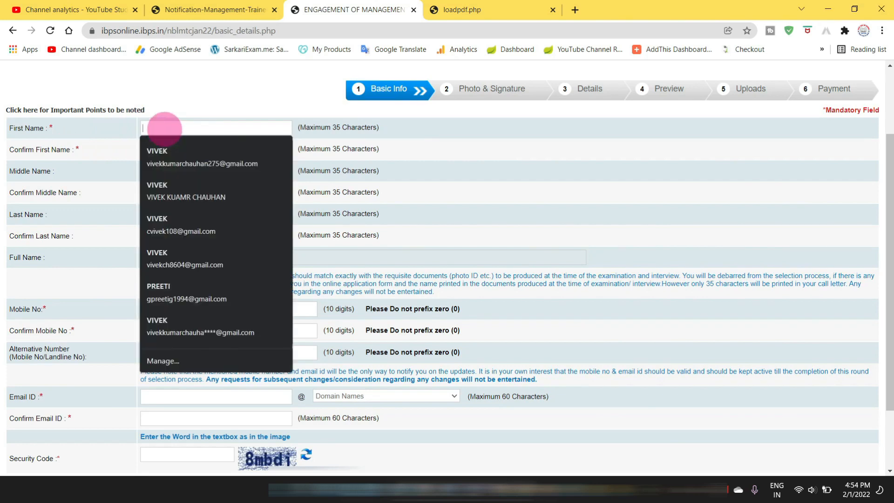
{"action": "key", "text": "Caps_Lock"}
{"action": "type", "text": "RAJU"}
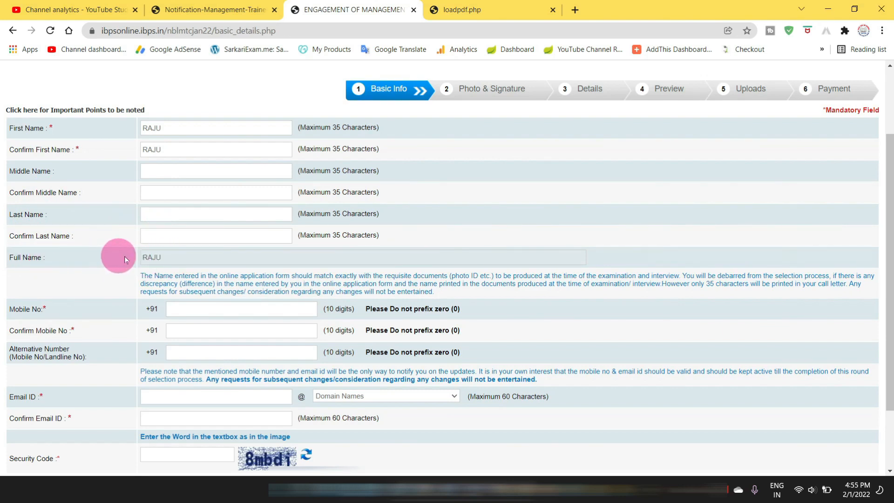
Step: Set the email domain to gmail.com and refresh the security code image in the basic info form
{"action": "left_click_drag", "start_coordinate": [883, 163], "coordinate": [884, 259]}
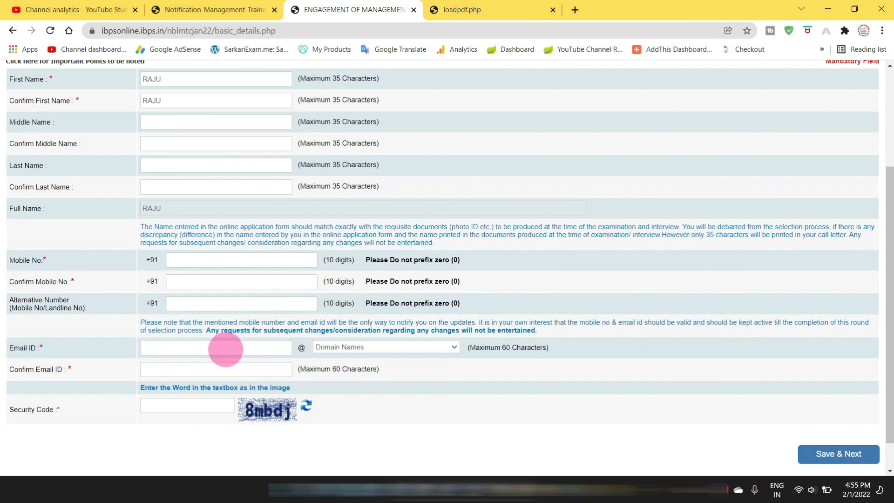
{"action": "left_click", "coordinate": [222, 349]}
{"action": "left_click", "coordinate": [121, 351]}
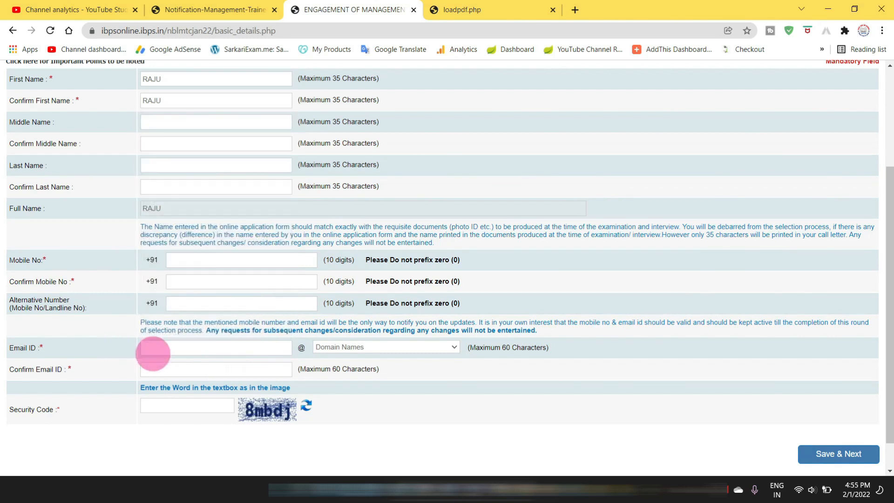
{"action": "left_click", "coordinate": [344, 348]}
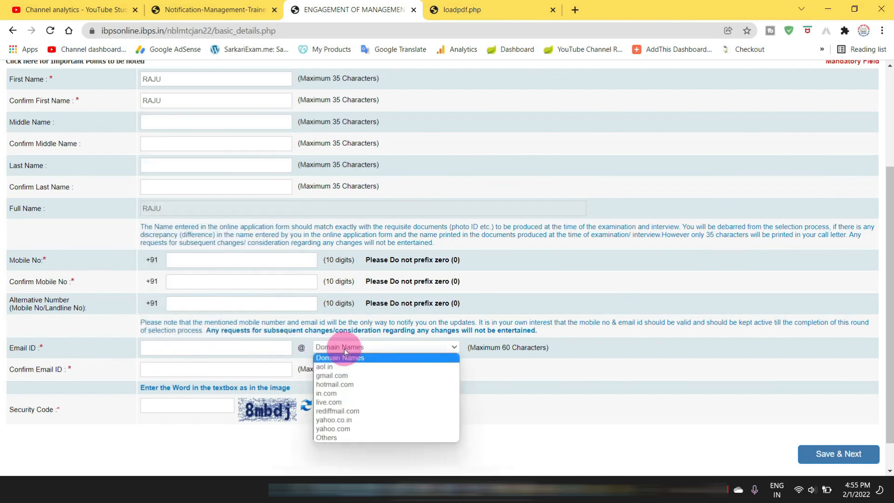
{"action": "left_click", "coordinate": [347, 375]}
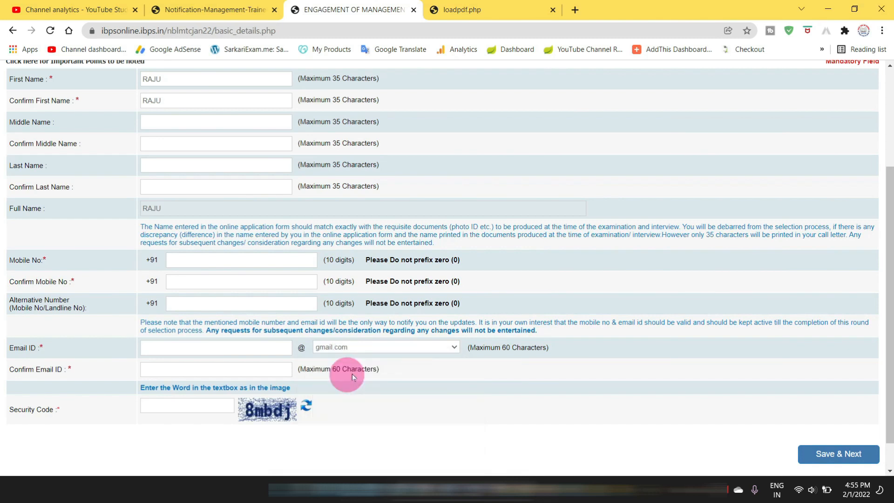
{"action": "left_click", "coordinate": [198, 347]}
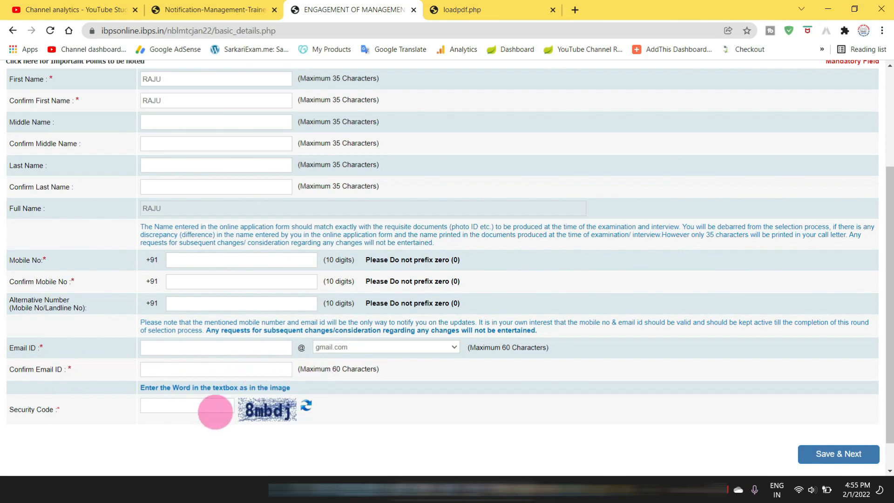
{"action": "left_click", "coordinate": [307, 410]}
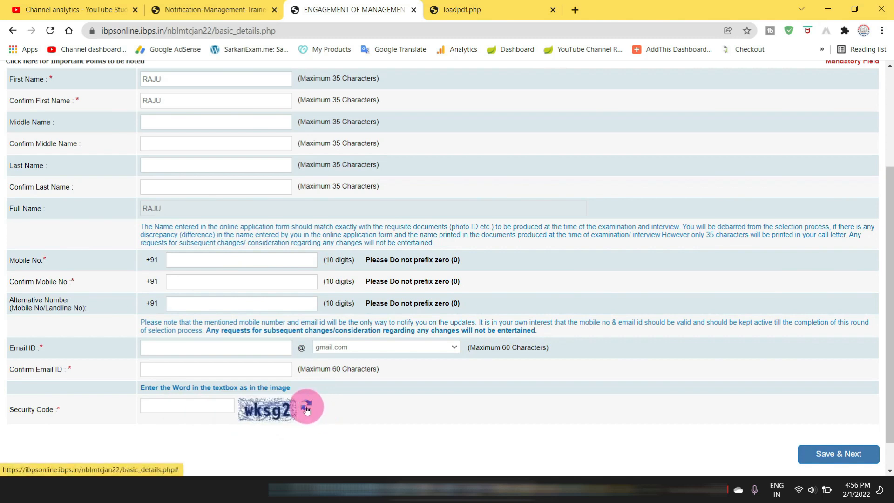
{"action": "left_click", "coordinate": [307, 410]}
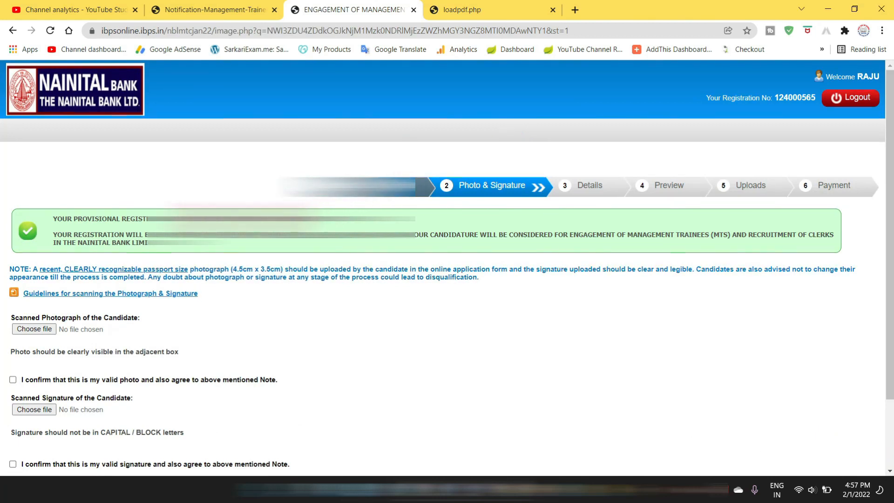
Step: Review the photo and signature upload section and tick the declaration confirming the photograph is valid
{"action": "left_click_drag", "start_coordinate": [892, 133], "coordinate": [893, 186]}
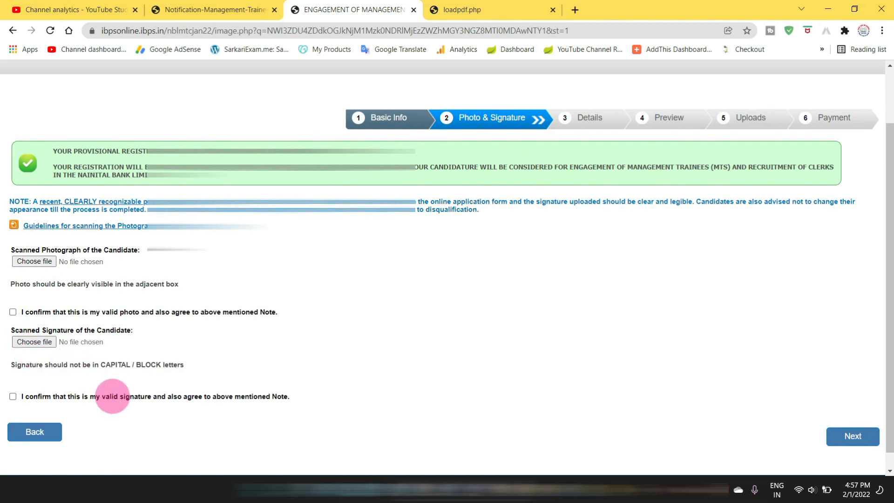
{"action": "left_click_drag", "start_coordinate": [29, 398], "coordinate": [152, 399]}
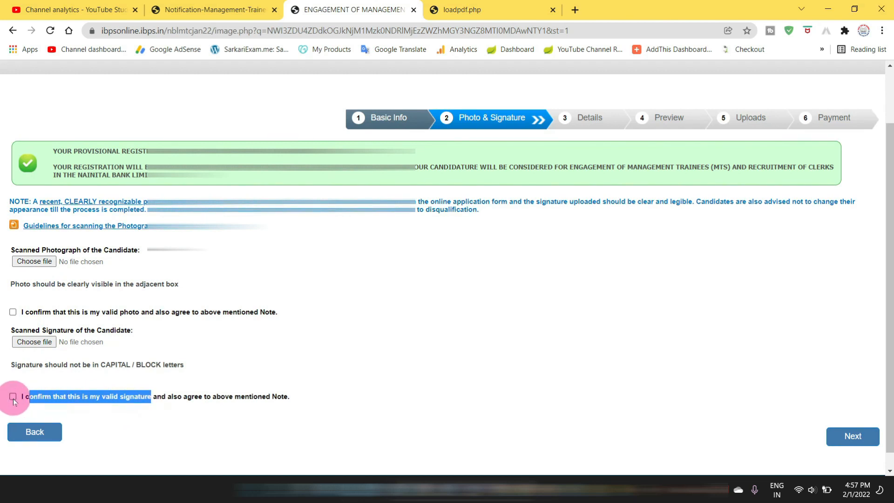
{"action": "left_click", "coordinate": [13, 314]}
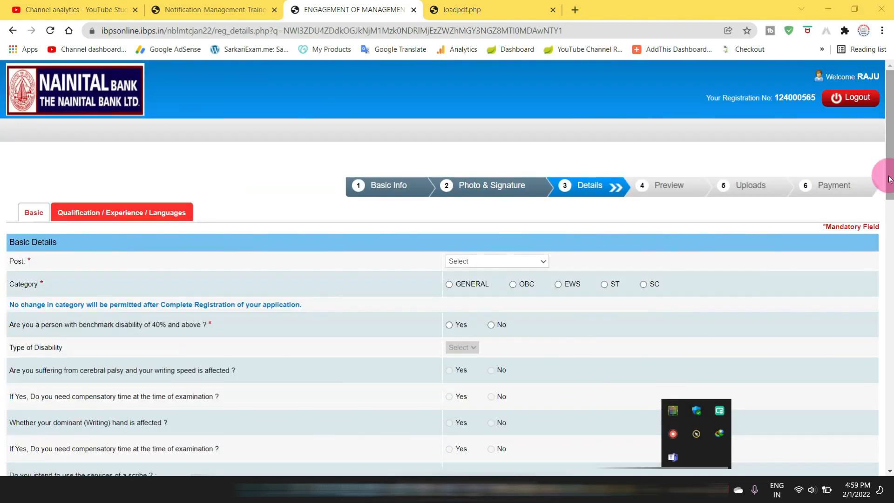
Step: Set the post to Management Trainees (MTs) and the category to OBC, acknowledging the category notice
{"action": "left_click", "coordinate": [481, 262]}
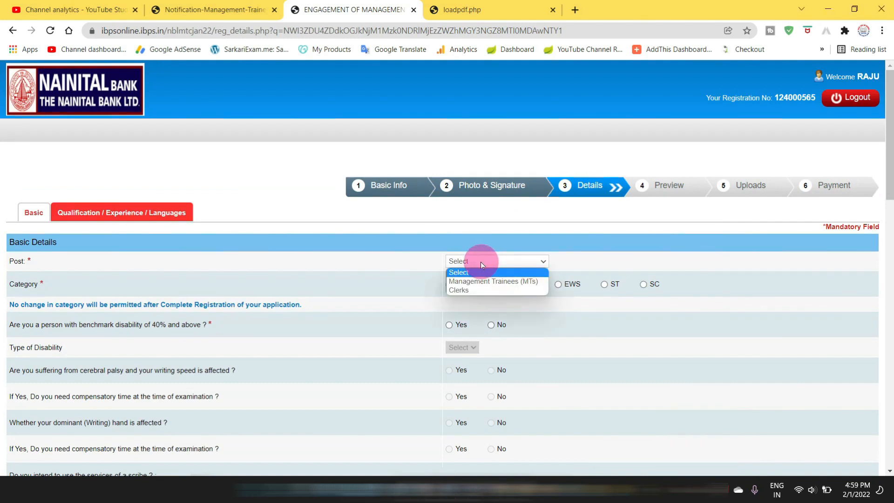
{"action": "left_click", "coordinate": [480, 290]}
{"action": "left_click", "coordinate": [486, 262]}
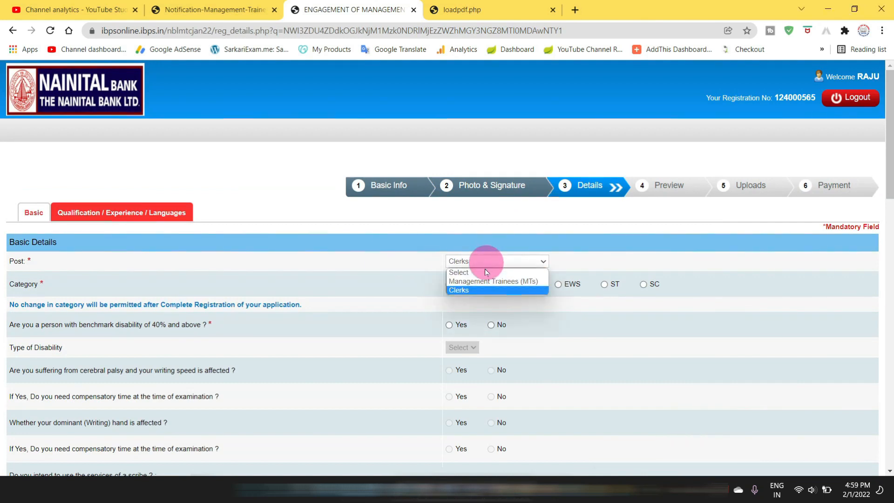
{"action": "left_click", "coordinate": [479, 281]}
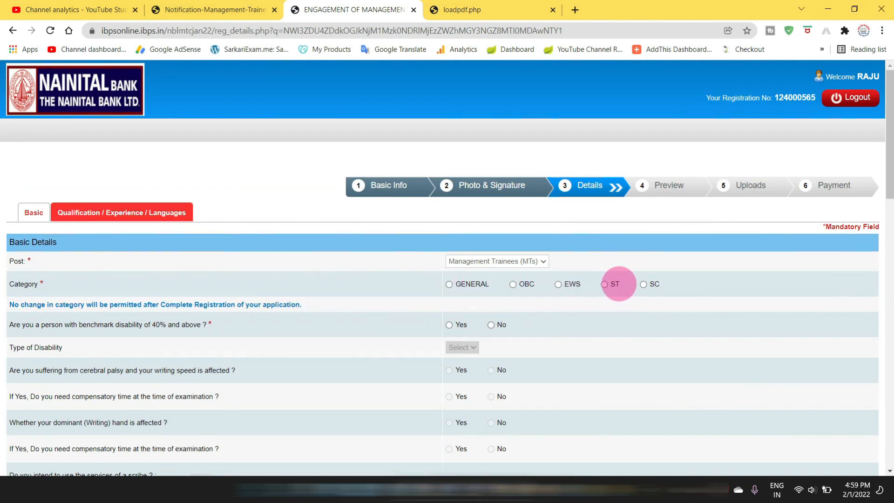
{"action": "left_click", "coordinate": [513, 285]}
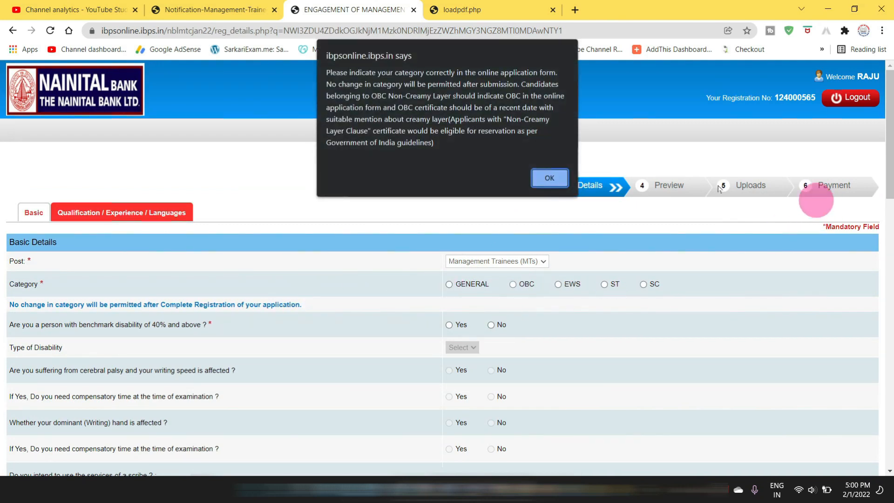
{"action": "left_click", "coordinate": [547, 185]}
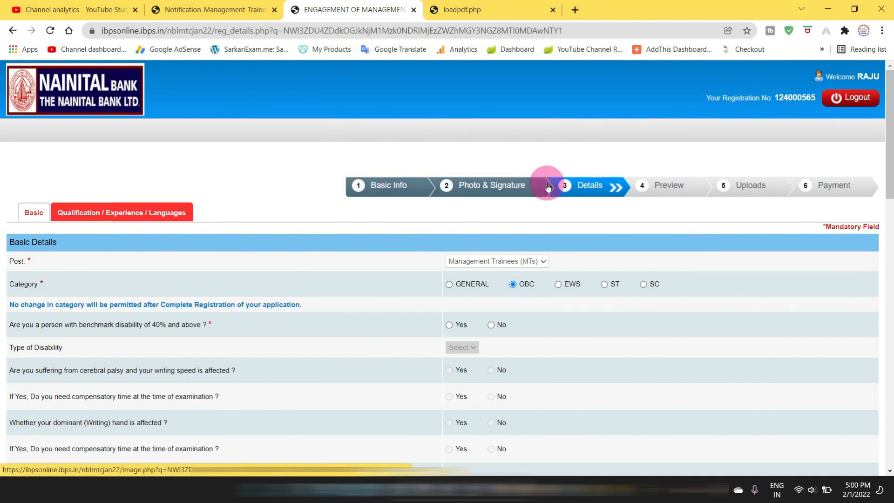
Step: Answer No to the benchmark disability, religious minority community and ex-serviceman questions in the basic details
{"action": "left_click_drag", "start_coordinate": [889, 151], "coordinate": [889, 199]}
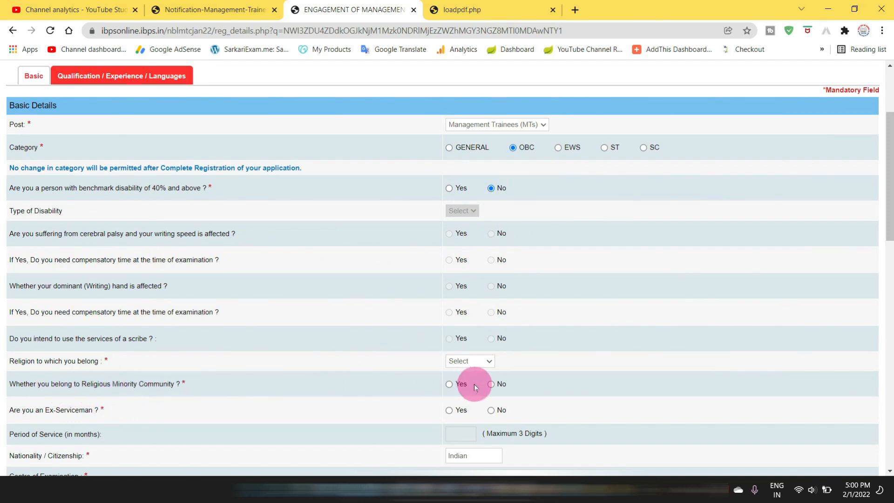
{"action": "left_click", "coordinate": [491, 385]}
{"action": "left_click_drag", "start_coordinate": [888, 194], "coordinate": [884, 233]}
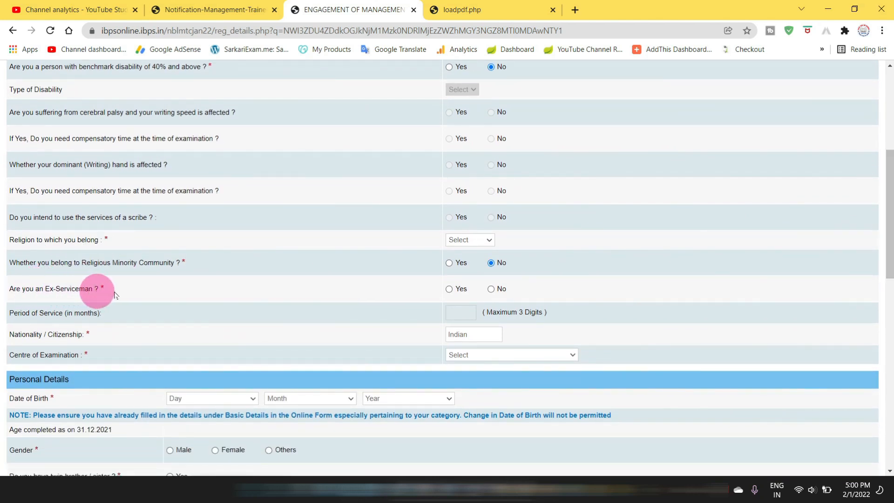
{"action": "left_click", "coordinate": [491, 289]}
Step: Choose Lucknow (Uttar Pradesh) as the centre of examination
{"action": "left_click_drag", "start_coordinate": [886, 238], "coordinate": [891, 274]}
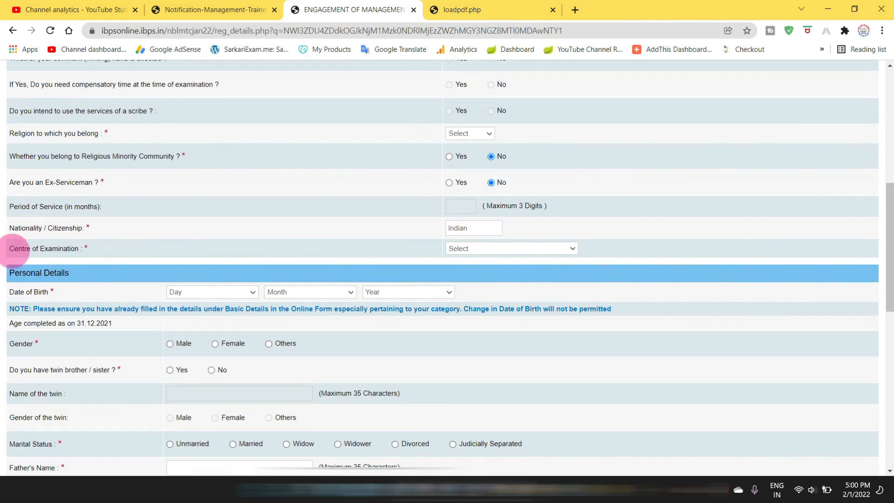
{"action": "left_click", "coordinate": [512, 250]}
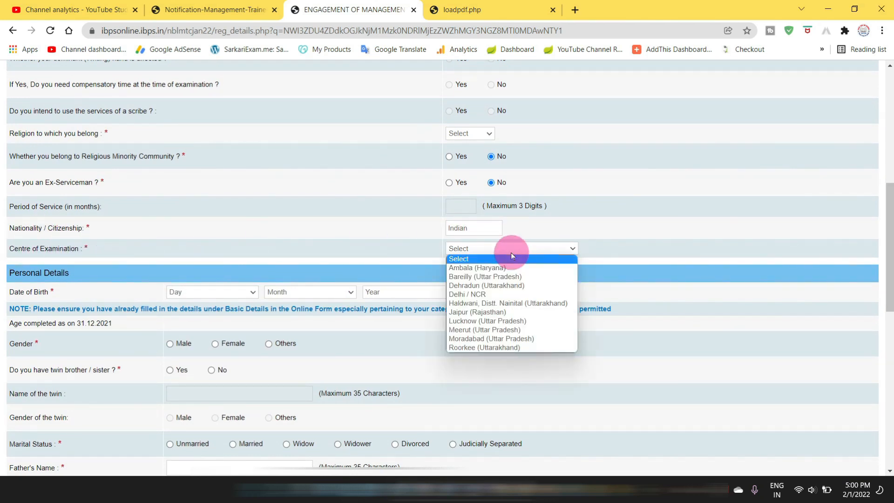
{"action": "left_click", "coordinate": [499, 322]}
Step: Select the day, month and year of the candidate's date of birth in the personal details
{"action": "scroll", "coordinate": [888, 271], "scroll_direction": "down", "scroll_amount": 2}
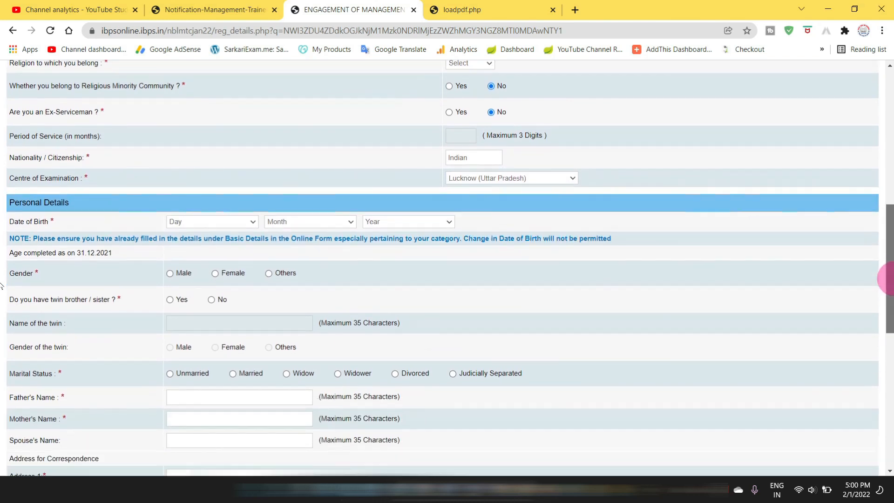
{"action": "left_click", "coordinate": [209, 212]}
{"action": "left_click", "coordinate": [207, 254]}
{"action": "left_click", "coordinate": [298, 211]}
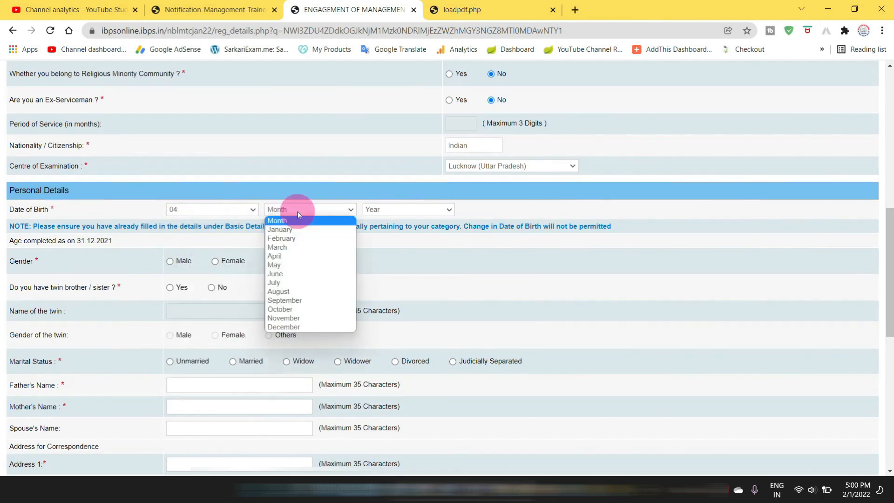
{"action": "left_click", "coordinate": [282, 257]}
{"action": "left_click", "coordinate": [390, 210]}
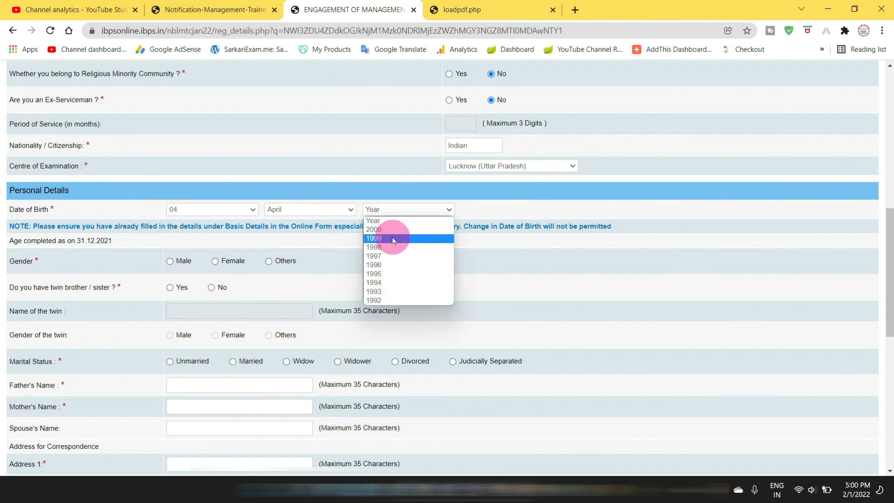
{"action": "left_click", "coordinate": [385, 266]}
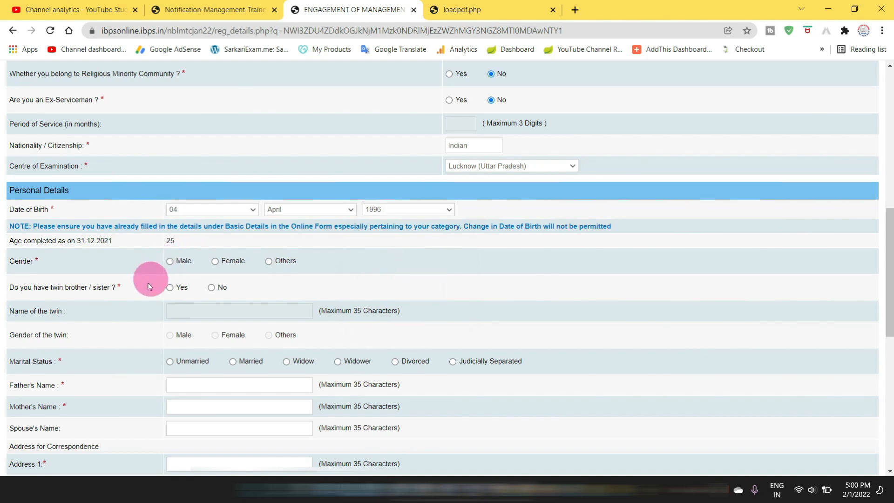
Step: Set the gender to Male, the twin brother/sister answer to No and the marital status to Unmarried
{"action": "left_click", "coordinate": [170, 261]}
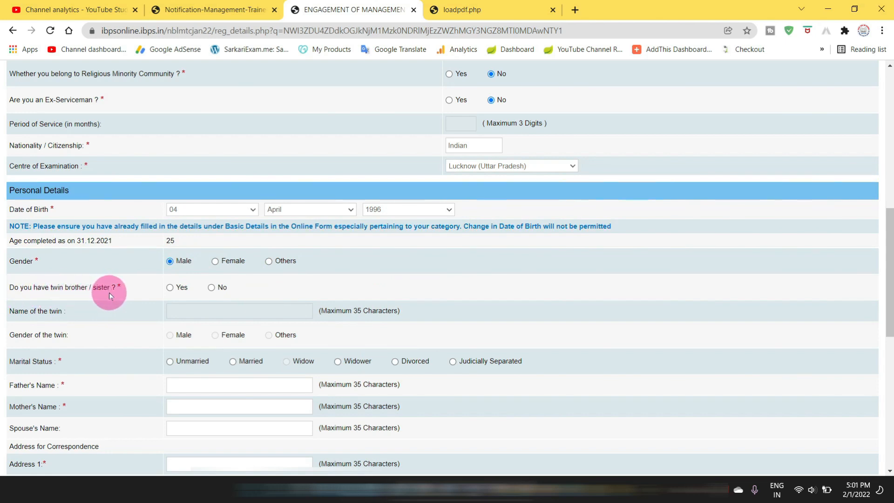
{"action": "scroll", "coordinate": [887, 298], "scroll_direction": "down", "scroll_amount": 2}
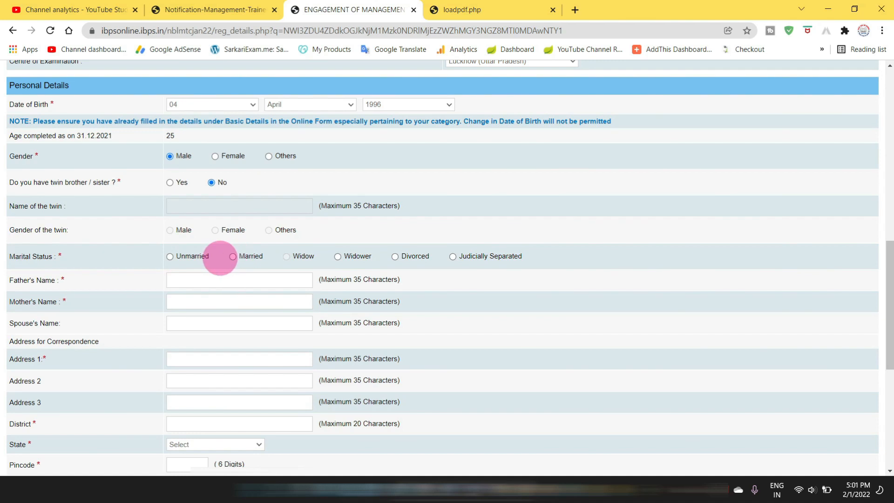
{"action": "left_click", "coordinate": [171, 258]}
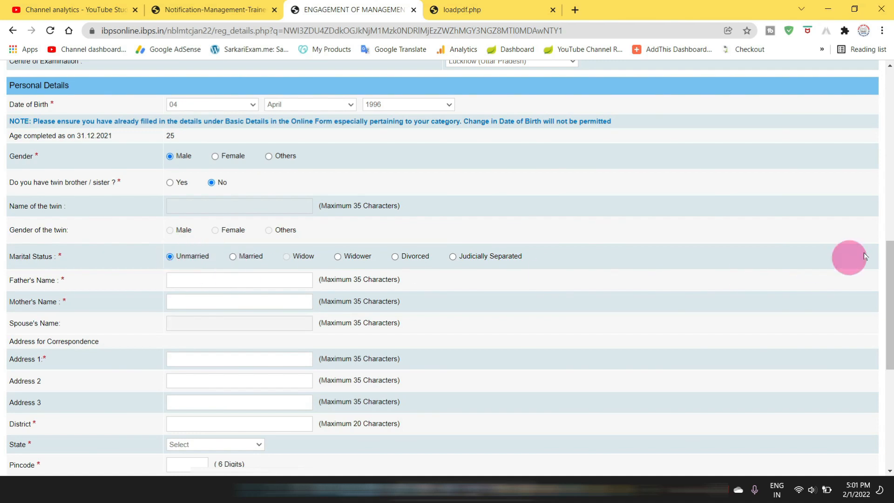
Step: Look over the parent name and address fields and set the address for GST invoicing to Permanent Address
{"action": "left_click_drag", "start_coordinate": [890, 259], "coordinate": [890, 279]}
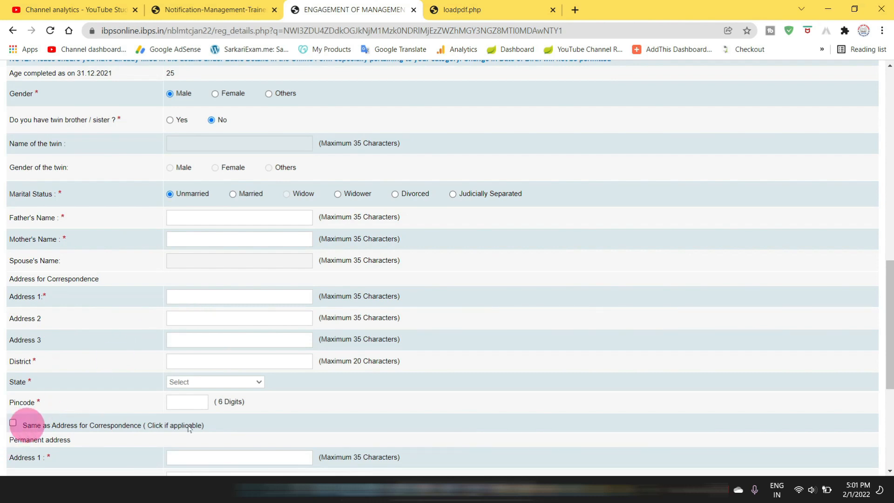
{"action": "left_click_drag", "start_coordinate": [886, 351], "coordinate": [887, 377]}
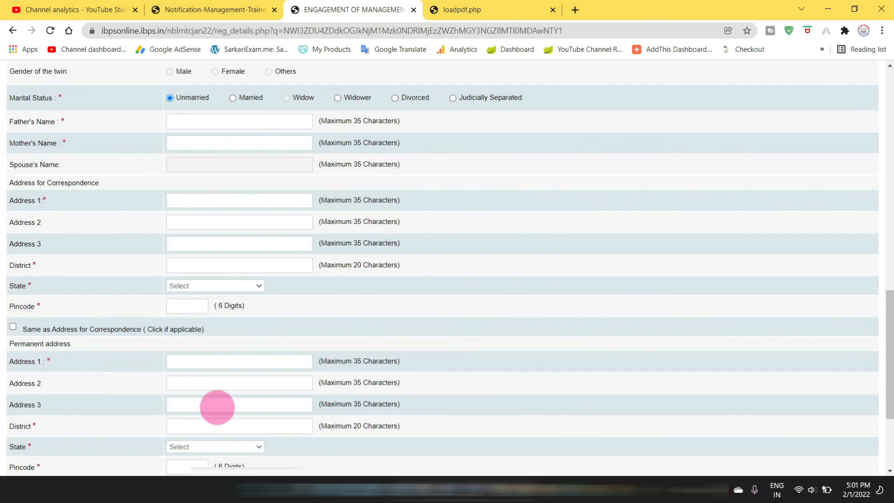
{"action": "left_click_drag", "start_coordinate": [887, 317], "coordinate": [885, 361]}
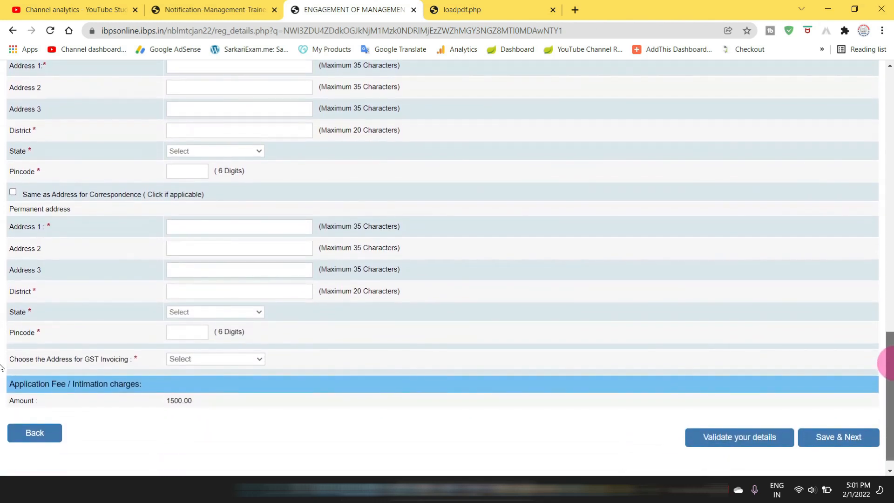
{"action": "left_click", "coordinate": [207, 362]}
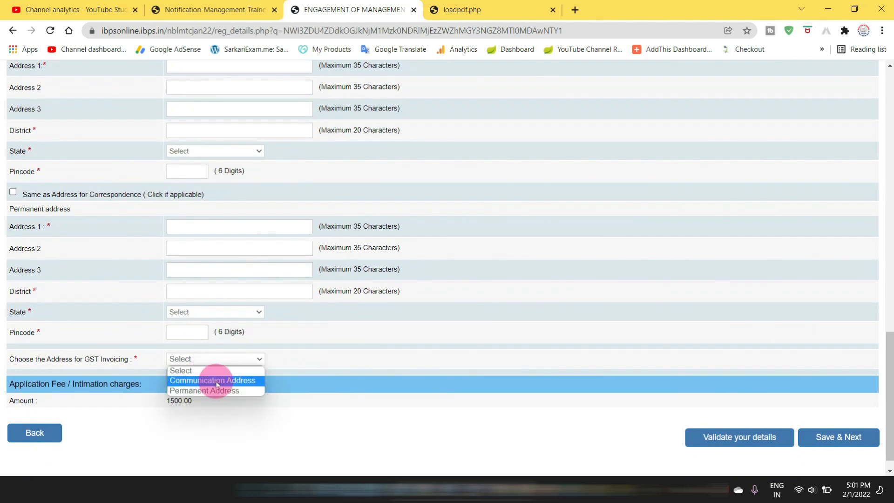
{"action": "left_click", "coordinate": [216, 381]}
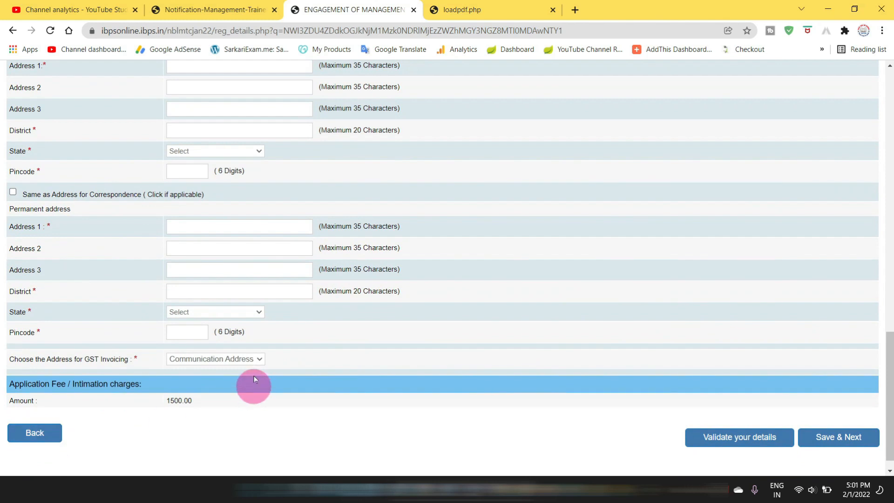
{"action": "left_click", "coordinate": [235, 367]}
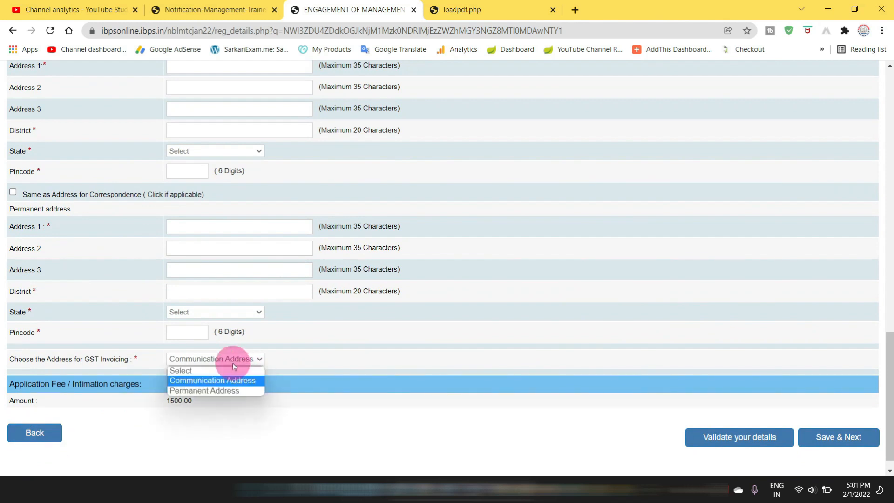
{"action": "left_click", "coordinate": [226, 393]}
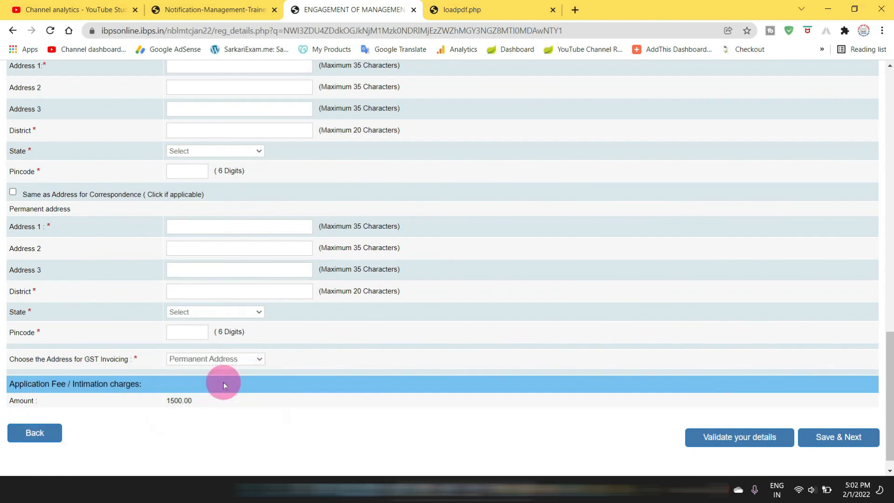
{"action": "left_click", "coordinate": [228, 364]}
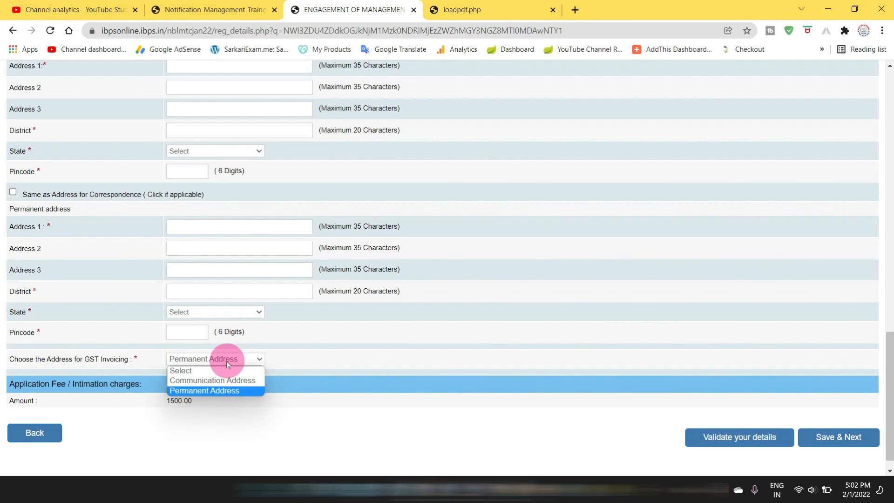
{"action": "left_click", "coordinate": [429, 371]}
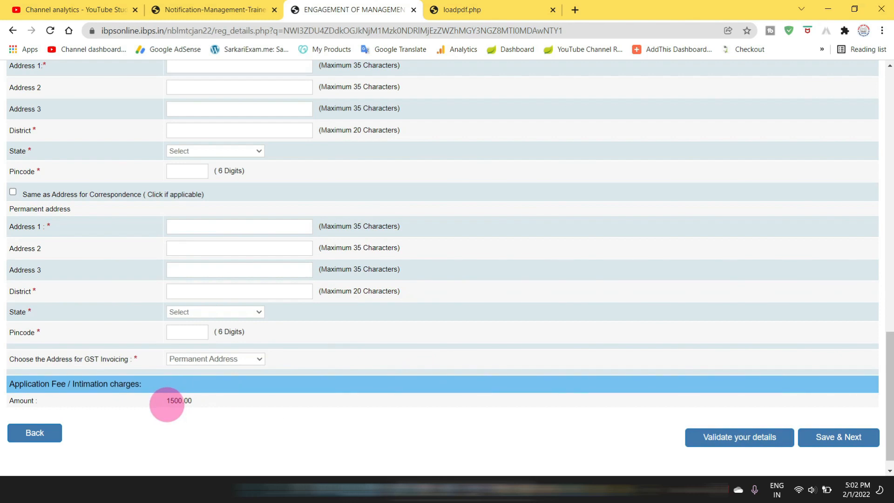
Step: Try to validate and save the basic details, and set the candidate's religion to Hindu
{"action": "left_click", "coordinate": [760, 440]}
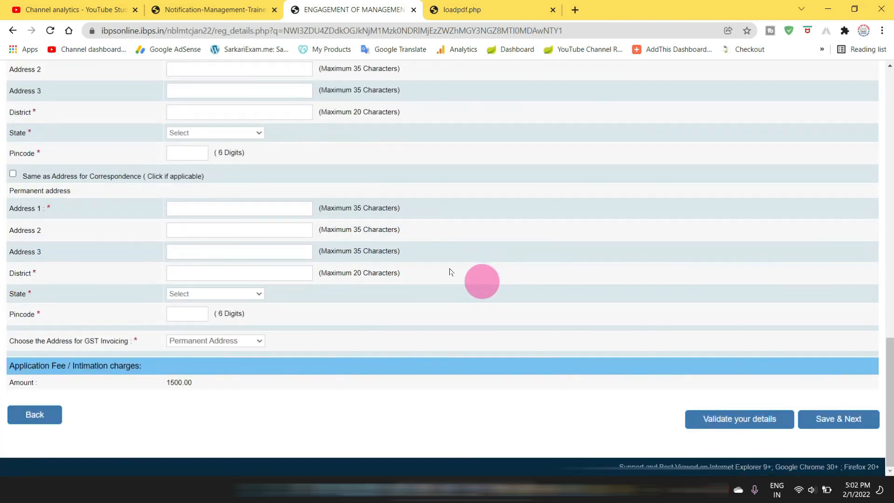
{"action": "left_click", "coordinate": [853, 420]}
{"action": "left_click", "coordinate": [470, 186]}
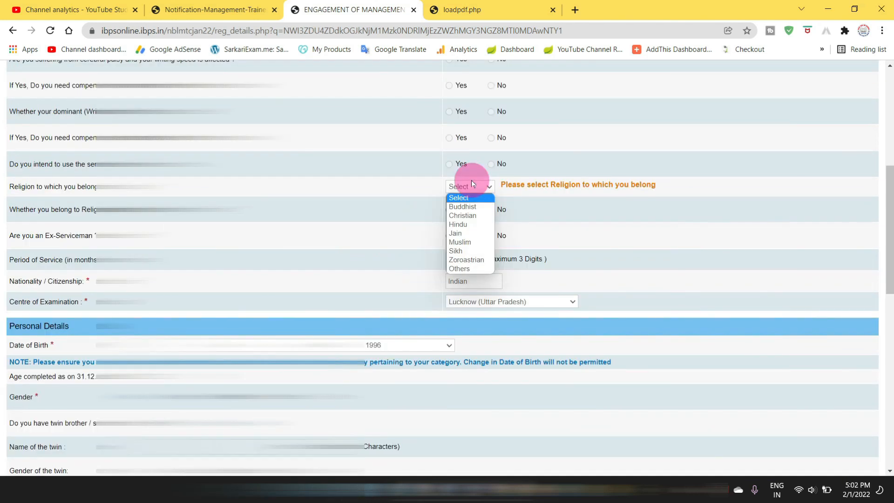
{"action": "left_click", "coordinate": [518, 186]}
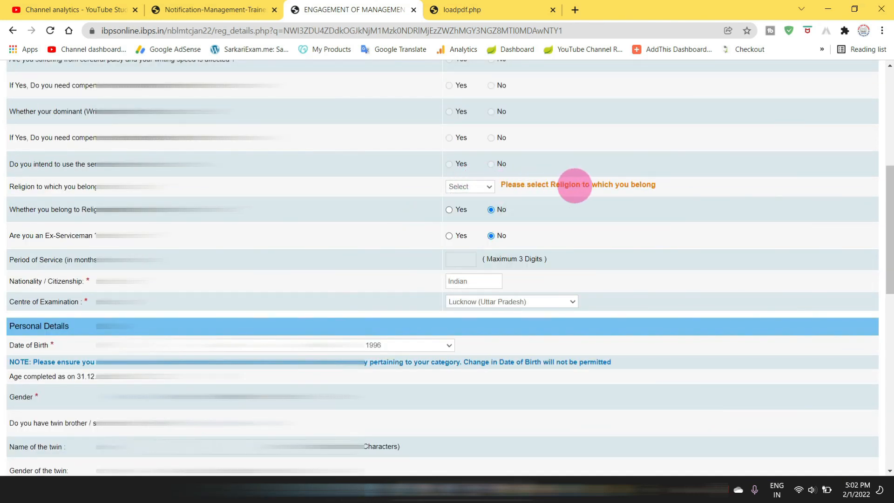
{"action": "left_click", "coordinate": [469, 186]}
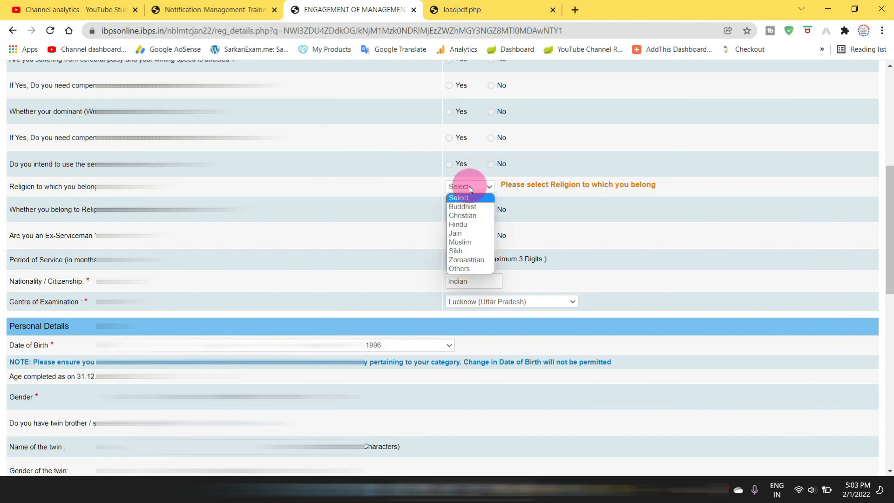
{"action": "left_click", "coordinate": [468, 224]}
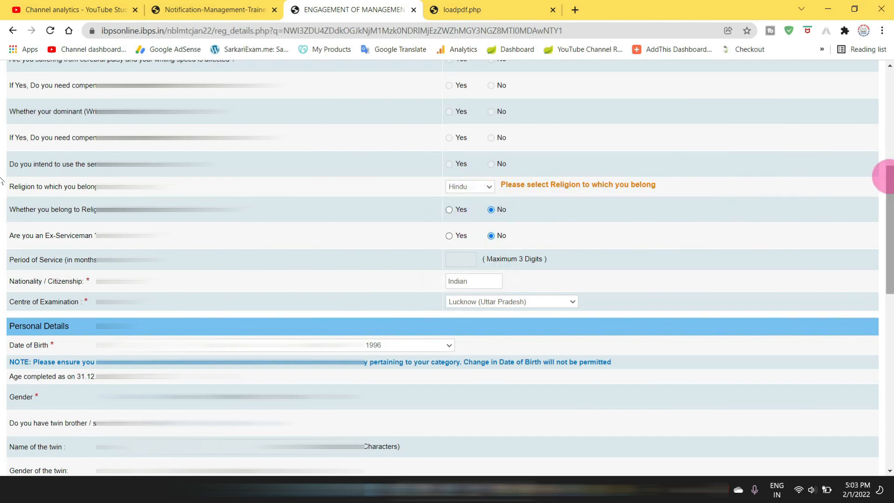
Step: Go to the Qualification / Experience / Languages section and set the graduation stream to Arts
{"action": "scroll", "coordinate": [885, 182], "scroll_direction": "up", "scroll_amount": 2}
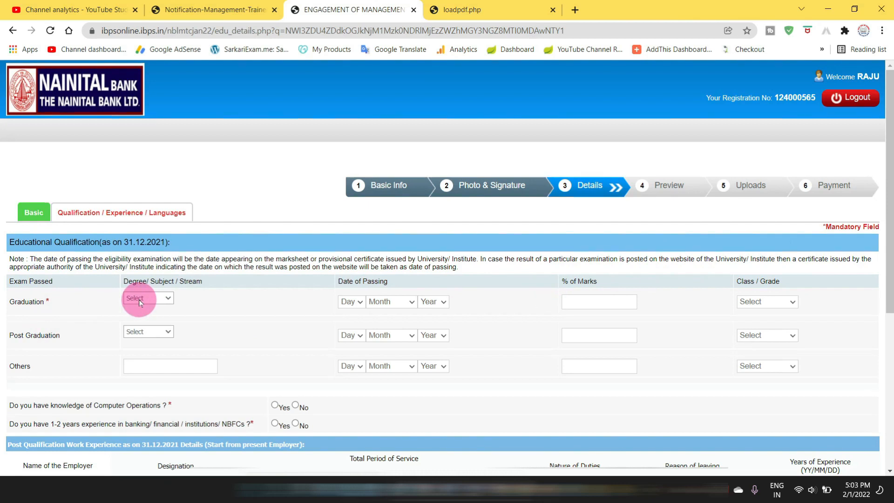
{"action": "left_click", "coordinate": [139, 300]}
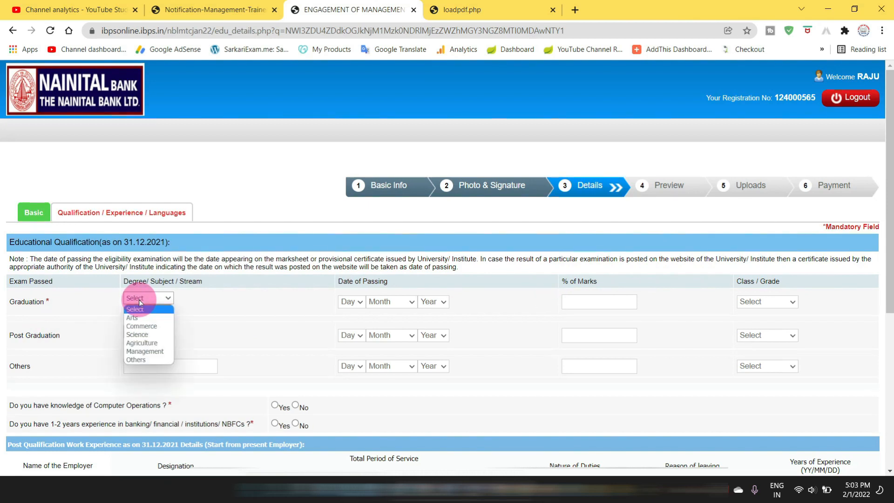
{"action": "left_click", "coordinate": [135, 317]}
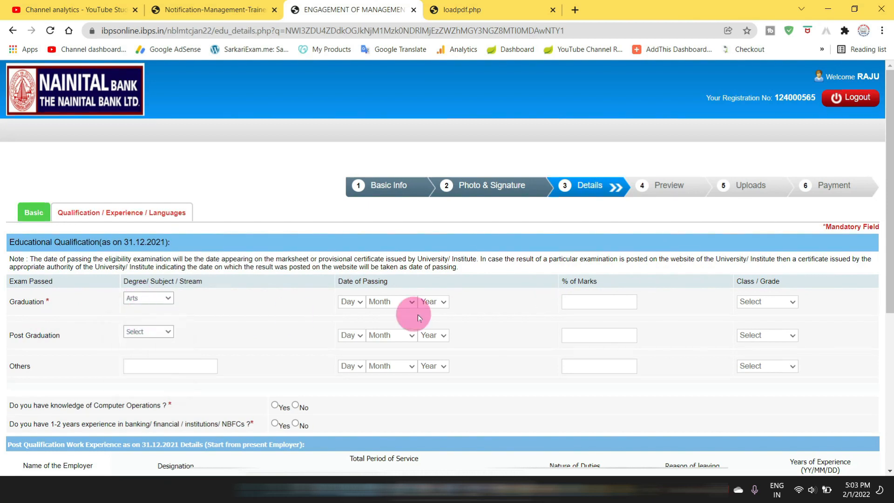
Step: Set the graduation date of passing to 10 June 2010
{"action": "left_click", "coordinate": [345, 305]}
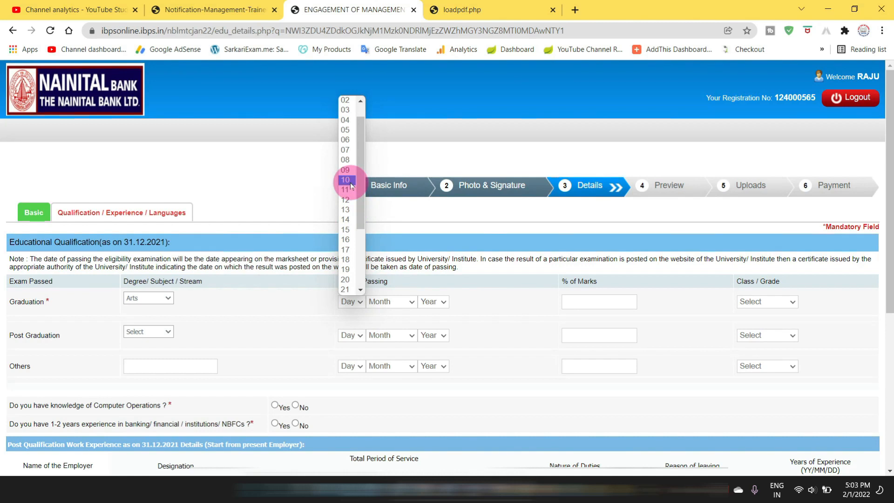
{"action": "left_click", "coordinate": [351, 186]}
{"action": "left_click", "coordinate": [381, 306]}
{"action": "left_click", "coordinate": [380, 353]}
{"action": "left_click", "coordinate": [387, 303]}
{"action": "left_click", "coordinate": [384, 372]}
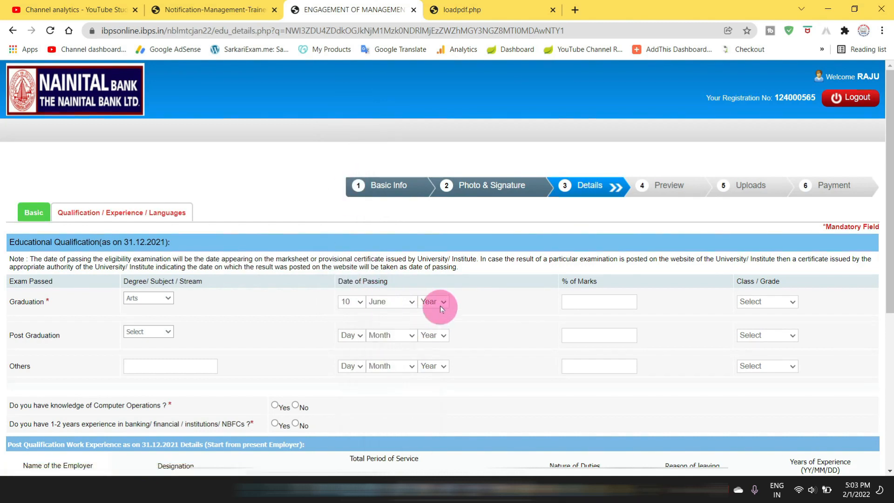
{"action": "left_click", "coordinate": [440, 303]}
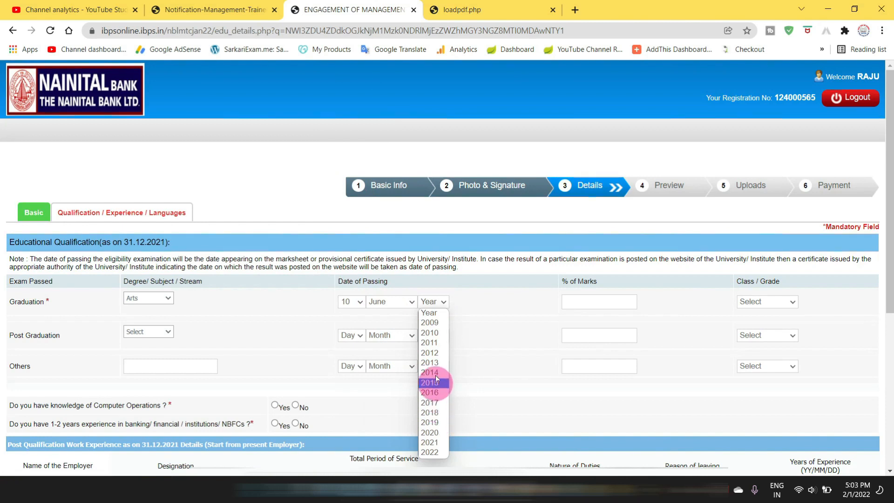
{"action": "left_click", "coordinate": [430, 332]}
Step: Enter 53 as the graduation percentage of marks and set the class to Second Class
{"action": "left_click", "coordinate": [591, 301]}
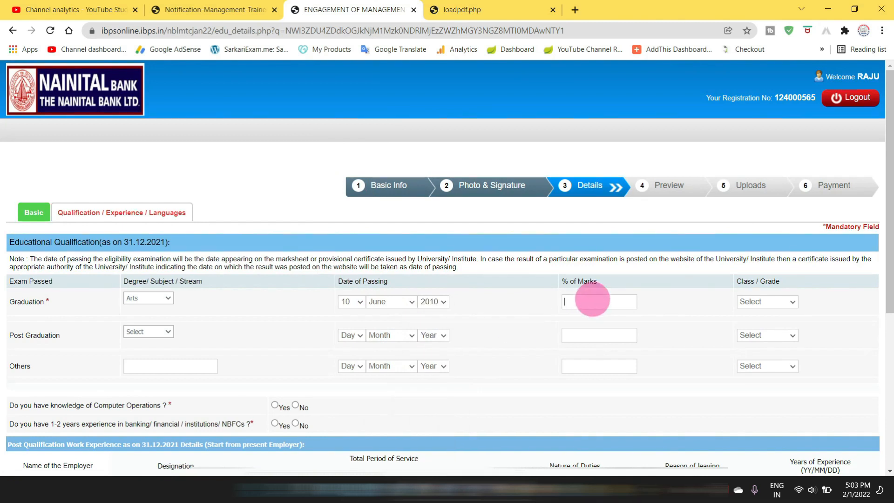
{"action": "type", "text": "53"}
{"action": "left_click", "coordinate": [769, 302]}
{"action": "left_click", "coordinate": [768, 332]}
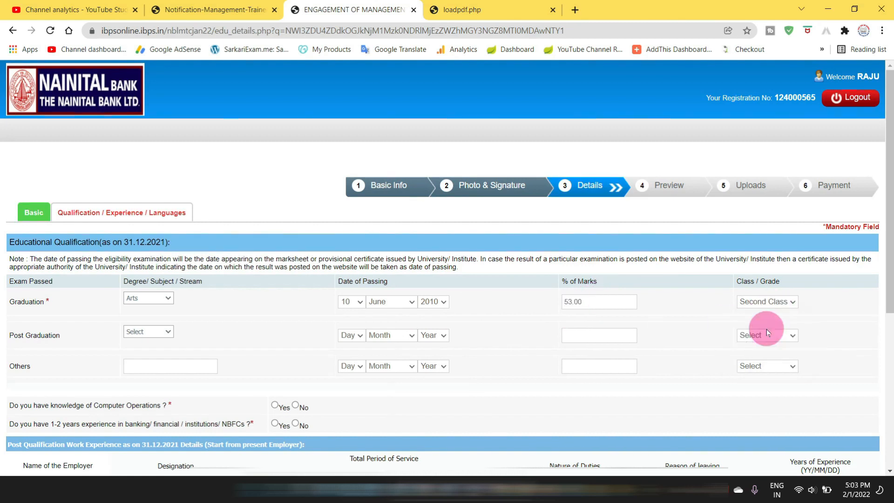
Step: Answer Yes to knowledge of Computer Operations and No to 1-2 years of banking, financial institution or NBFC experience
{"action": "scroll", "coordinate": [605, 298], "scroll_direction": "down", "scroll_amount": 1}
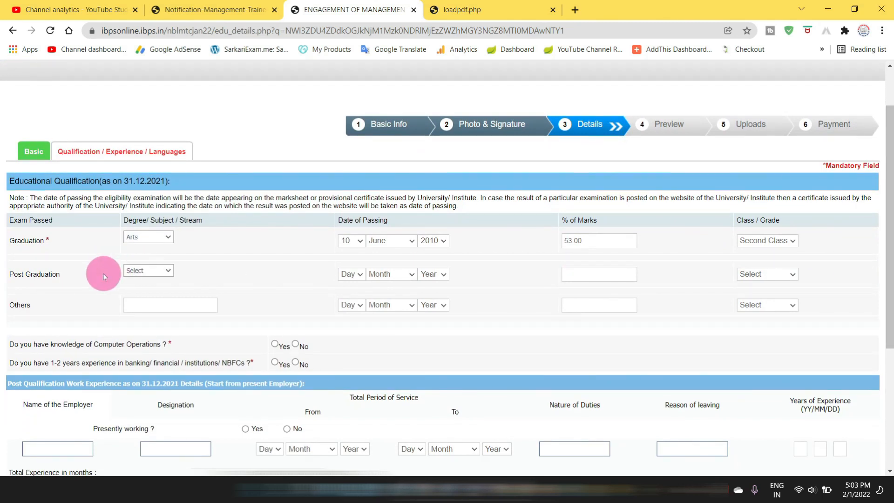
{"action": "left_click_drag", "start_coordinate": [886, 256], "coordinate": [866, 301]}
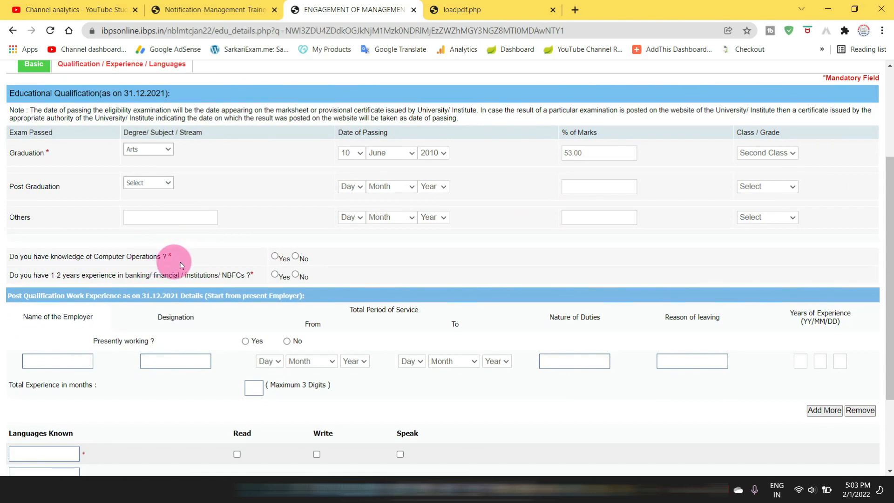
{"action": "left_click", "coordinate": [275, 257]}
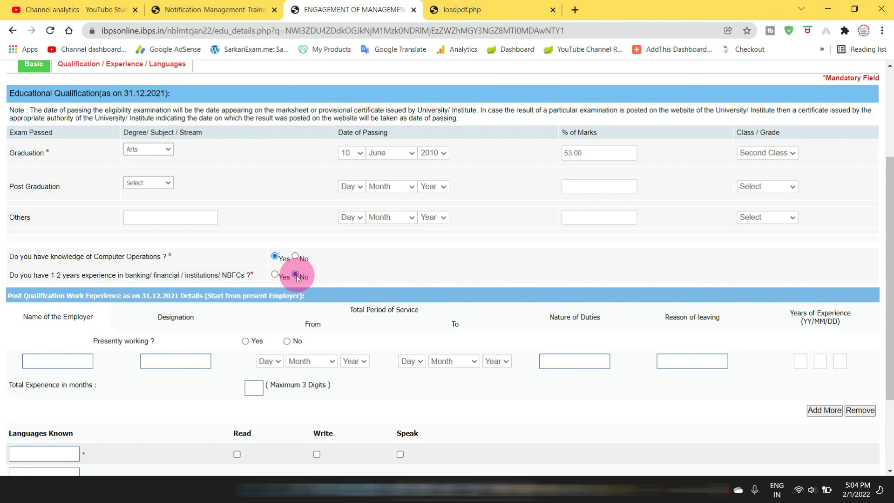
Step: Enter HINDI and ENGLISH as the first two languages known
{"action": "left_click_drag", "start_coordinate": [889, 278], "coordinate": [889, 344]}
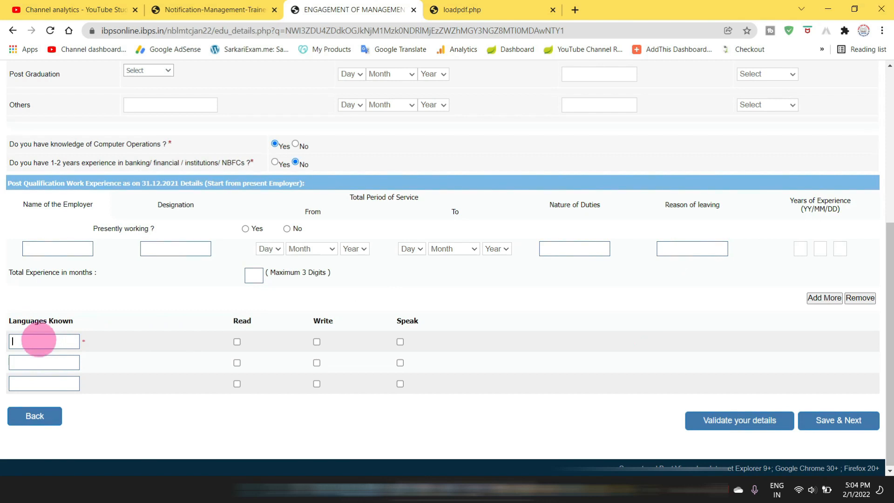
{"action": "left_click", "coordinate": [38, 340]}
{"action": "type", "text": "HINDI"}
{"action": "left_click", "coordinate": [38, 365]}
{"action": "type", "text": "ENGLISH"}
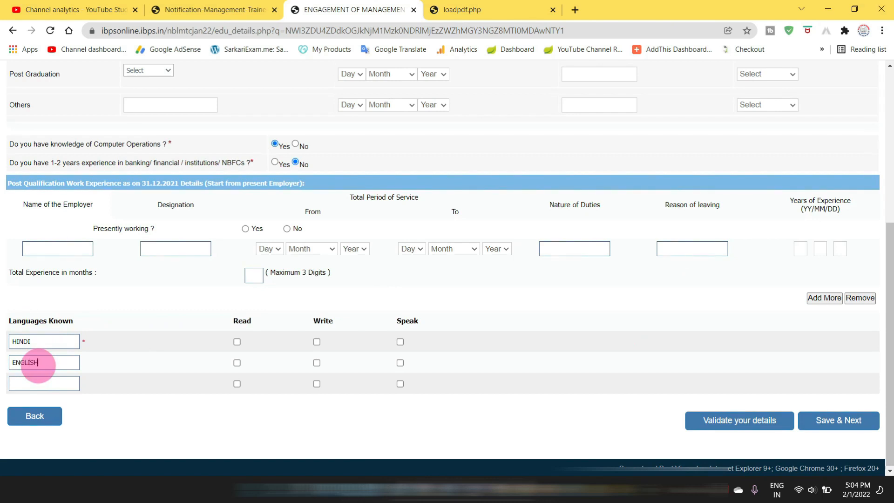
Step: Mark Read, Write and Speak ability for both Hindi and English
{"action": "left_click", "coordinate": [237, 341]}
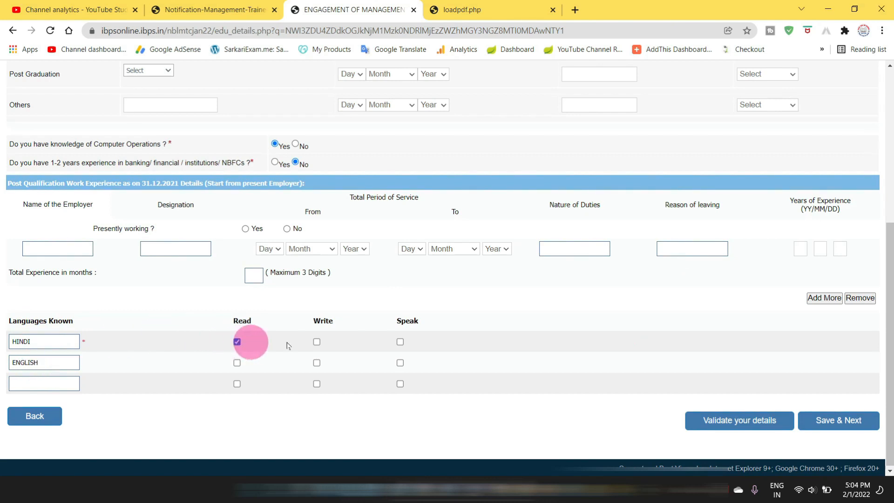
{"action": "left_click", "coordinate": [317, 342]}
{"action": "left_click", "coordinate": [400, 342]}
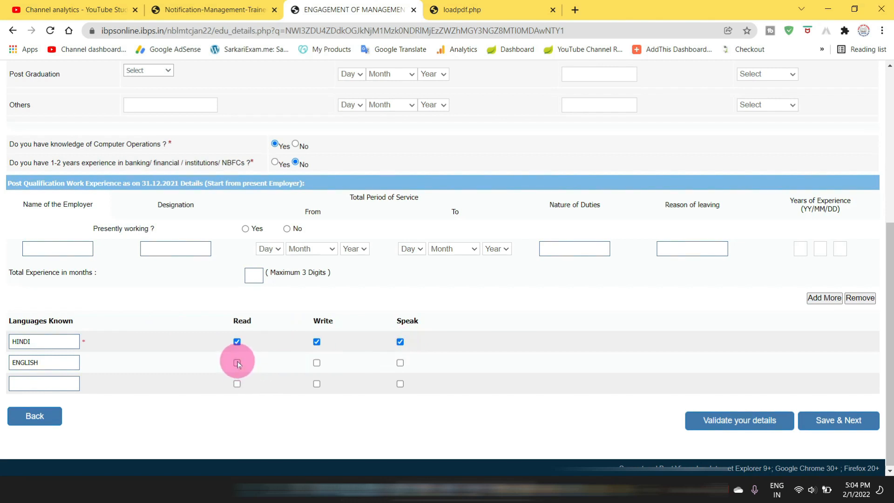
{"action": "left_click", "coordinate": [238, 363]}
{"action": "left_click", "coordinate": [317, 363]}
{"action": "left_click", "coordinate": [401, 363]}
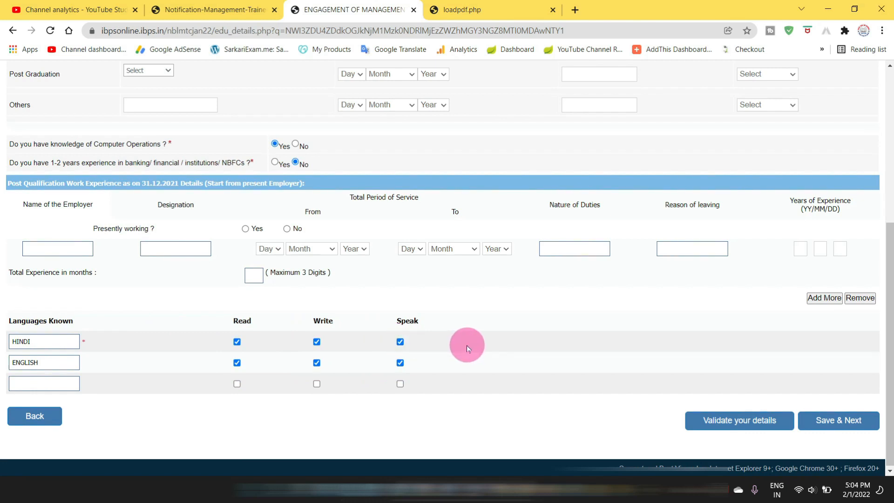
Step: Validate the qualification, experience and language details, then save them and continue to the registration preview
{"action": "left_click", "coordinate": [731, 424]}
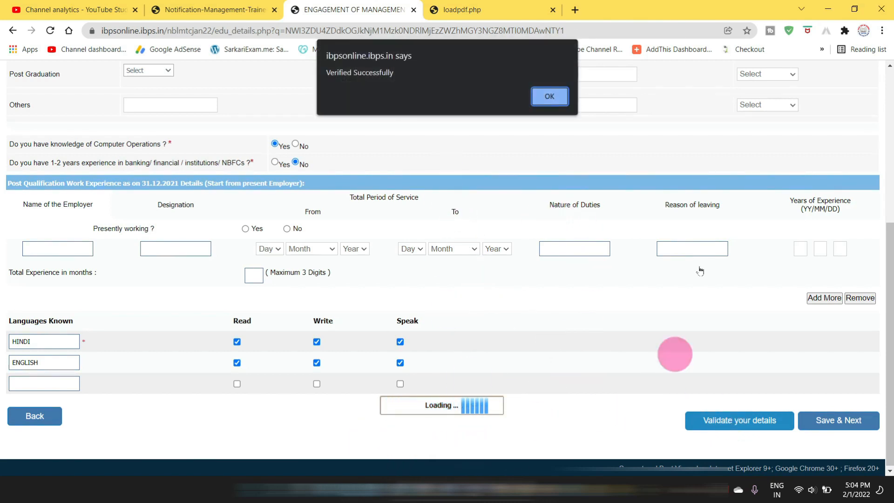
{"action": "left_click", "coordinate": [555, 96]}
{"action": "left_click", "coordinate": [818, 421]}
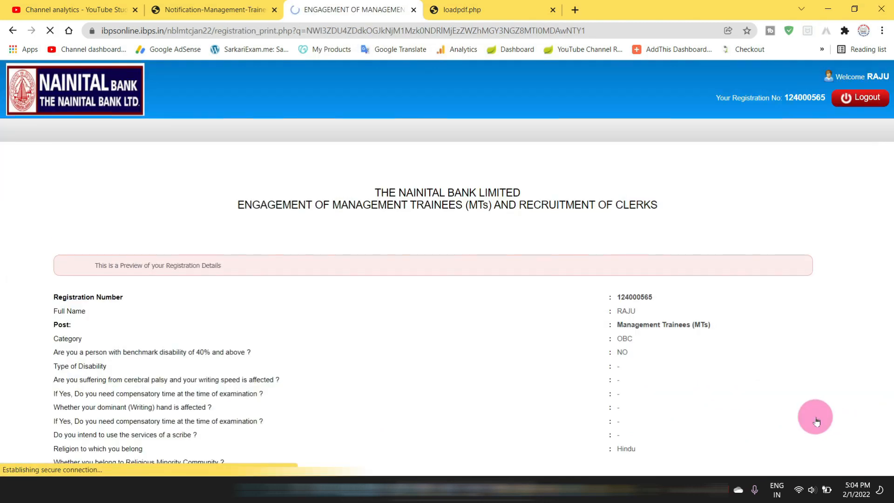
Step: Review the registration preview through to the declaration and complete the registration
{"action": "left_click_drag", "start_coordinate": [96, 264], "coordinate": [239, 269]}
{"action": "left_click_drag", "start_coordinate": [889, 163], "coordinate": [890, 442]}
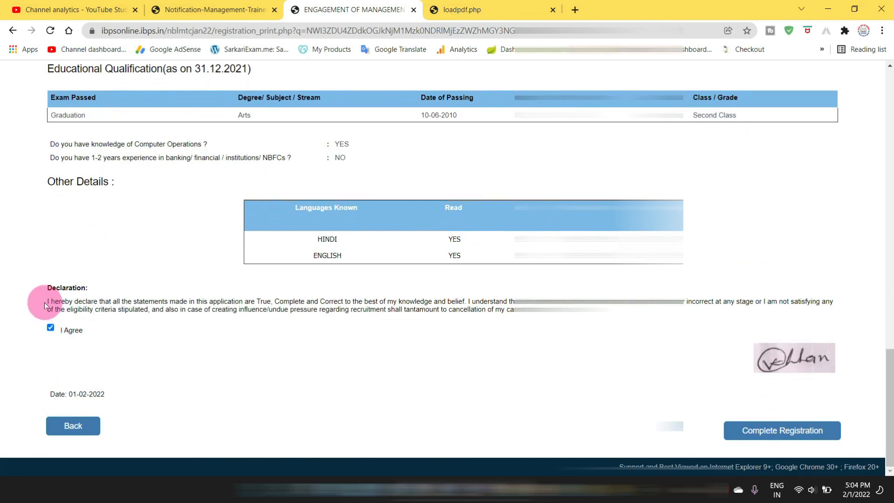
{"action": "left_click_drag", "start_coordinate": [34, 298], "coordinate": [238, 319]}
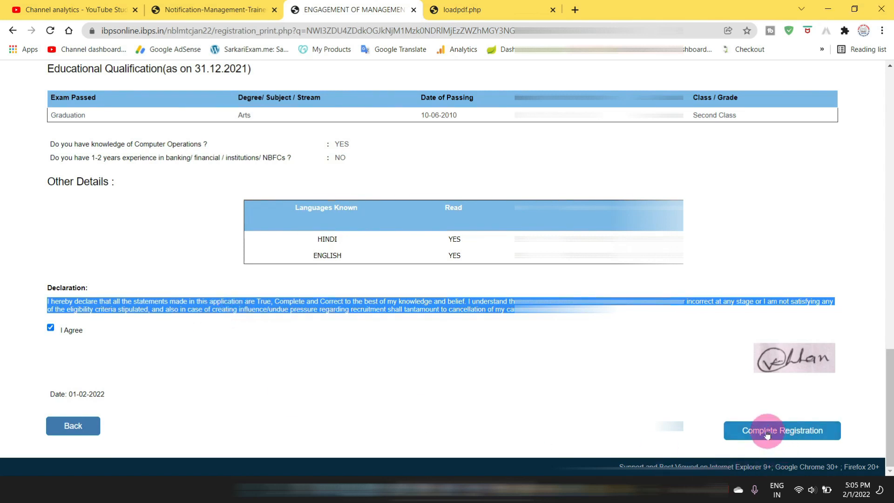
{"action": "left_click_drag", "start_coordinate": [889, 423], "coordinate": [873, 442]}
{"action": "left_click", "coordinate": [797, 435]}
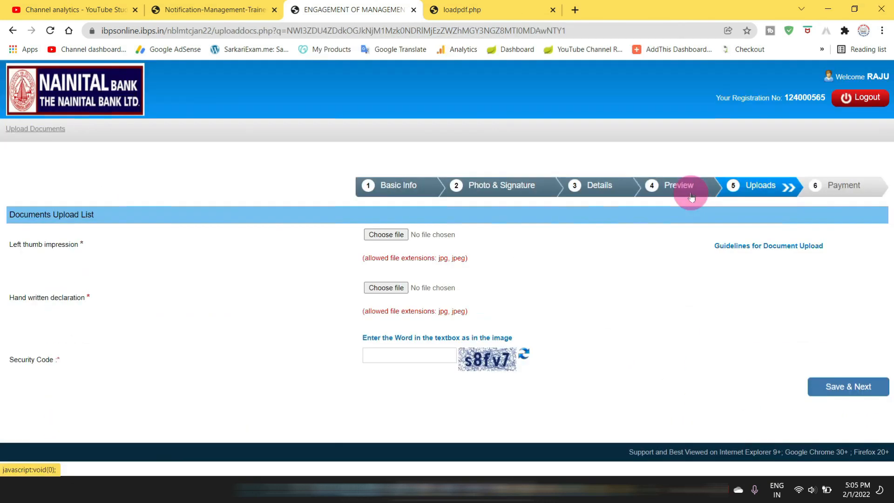
Step: Check the left thumb impression, hand written declaration and Security Code requirements in the Documents Upload List
{"action": "left_click_drag", "start_coordinate": [9, 246], "coordinate": [81, 244]}
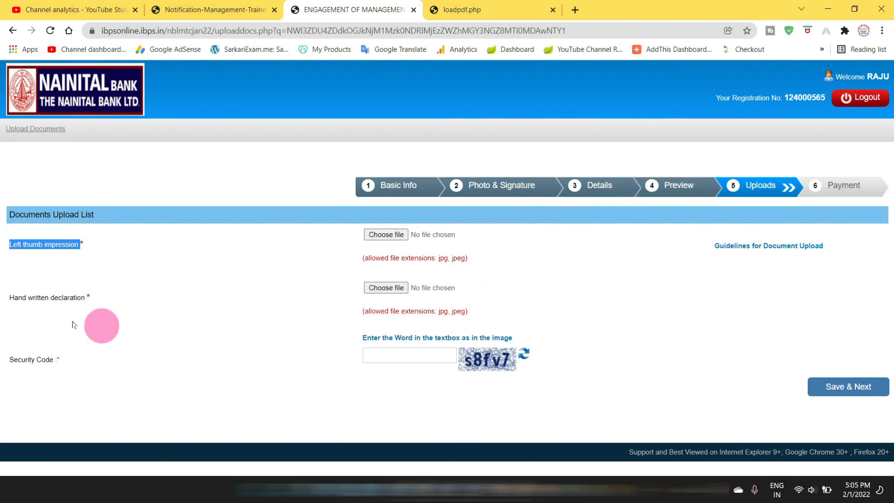
{"action": "left_click_drag", "start_coordinate": [10, 300], "coordinate": [91, 301]}
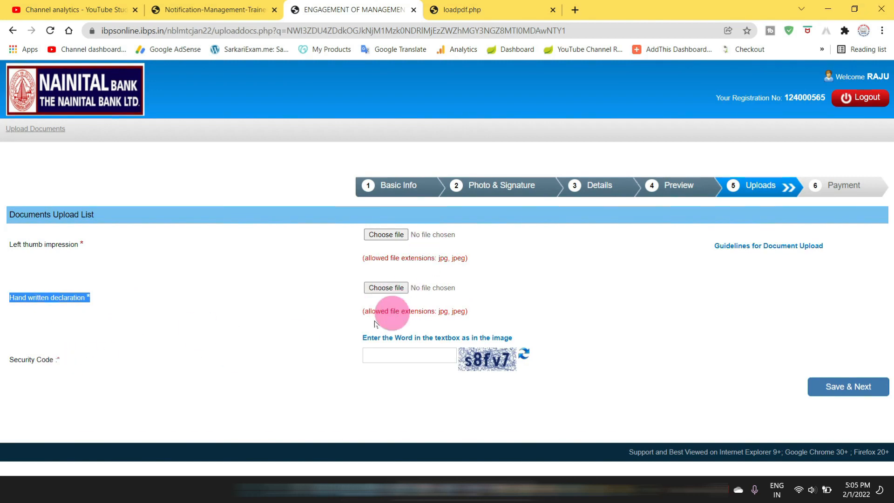
{"action": "double_click", "coordinate": [19, 362]}
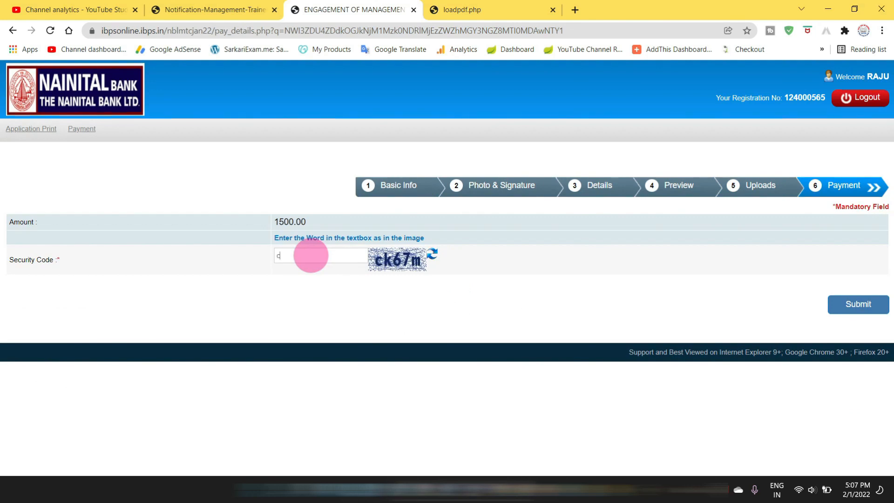
Step: Fill in the Security Code on the Payment page, submit it and proceed to the BillDesk payment gateway
{"action": "type", "text": "67m"}
{"action": "left_click", "coordinate": [858, 313]}
{"action": "left_click", "coordinate": [513, 98]}
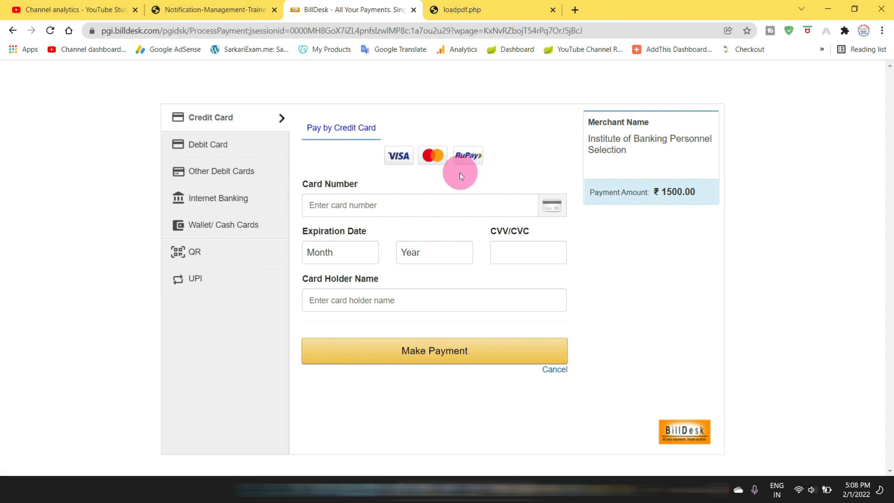
Step: Open the Management Trainees and Clerks notification PDF and browse its pages for the recruitment, document upload and examination details
{"action": "left_click", "coordinate": [218, 10]}
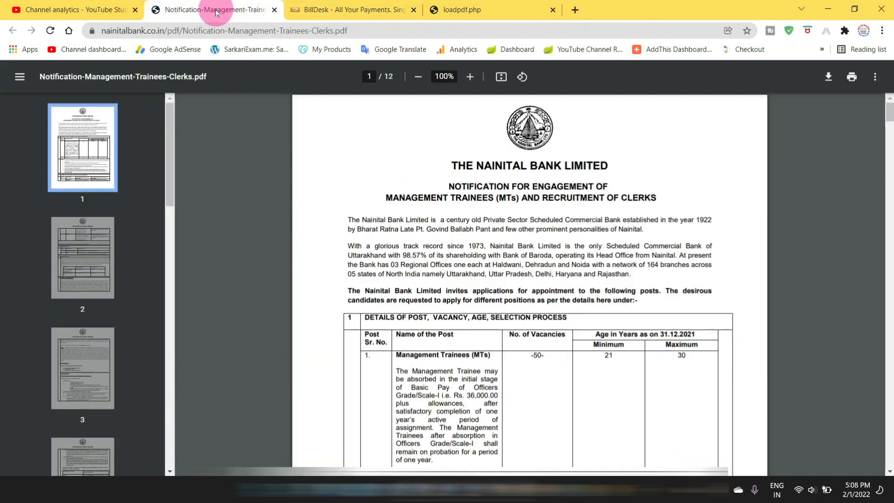
{"action": "scroll", "coordinate": [362, 265], "scroll_direction": "down", "scroll_amount": 10}
{"action": "scroll", "coordinate": [65, 303], "scroll_direction": "down", "scroll_amount": 10}
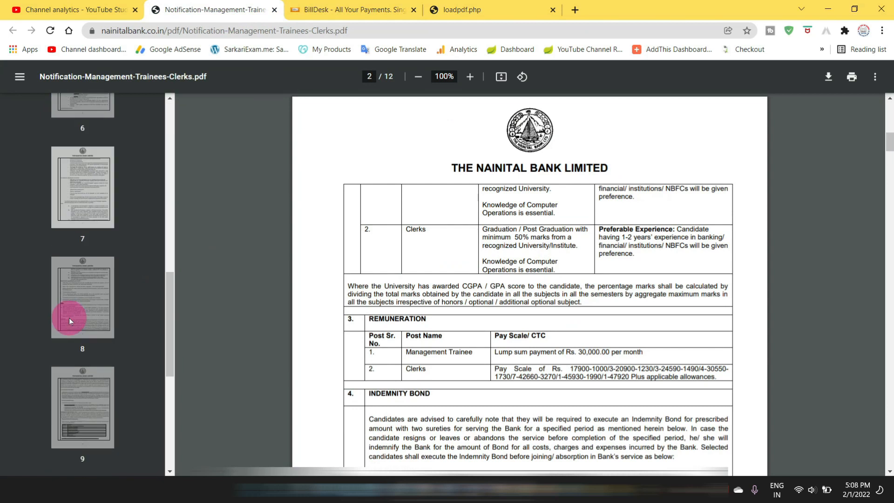
{"action": "left_click", "coordinate": [78, 302]}
{"action": "scroll", "coordinate": [77, 302], "scroll_direction": "down", "scroll_amount": 7}
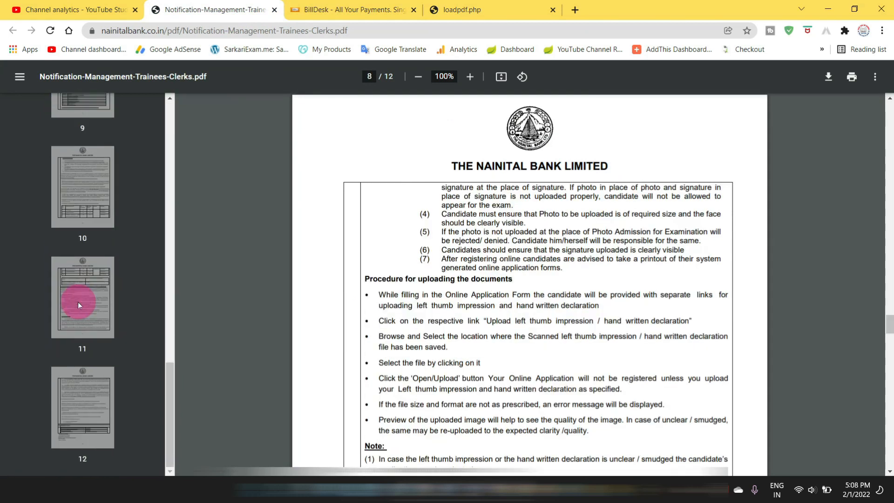
{"action": "left_click", "coordinate": [78, 302]}
{"action": "scroll", "coordinate": [80, 301], "scroll_direction": "up", "scroll_amount": 13}
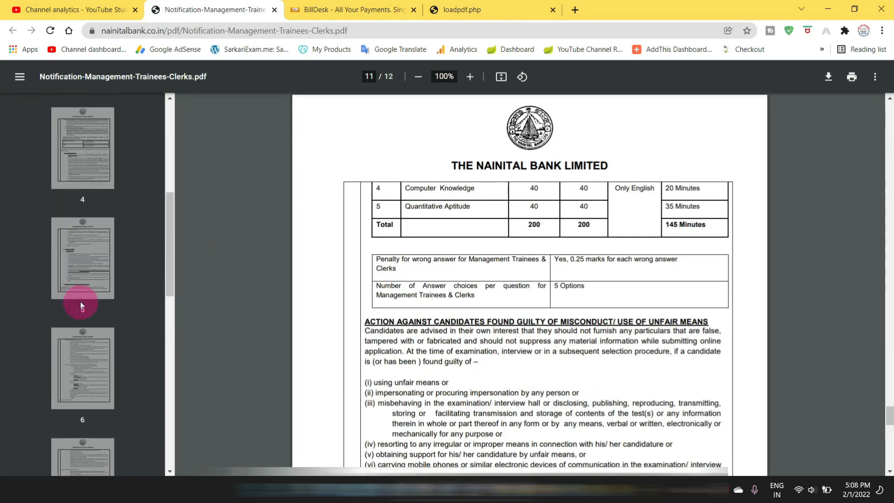
{"action": "left_click", "coordinate": [86, 175]}
{"action": "scroll", "coordinate": [84, 238], "scroll_direction": "up", "scroll_amount": 7}
{"action": "left_click", "coordinate": [85, 164]}
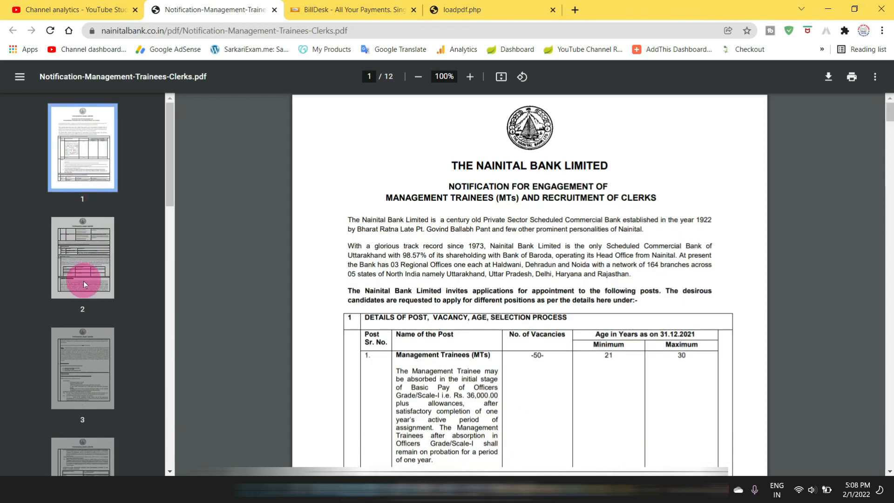
{"action": "left_click", "coordinate": [83, 281]}
{"action": "scroll", "coordinate": [83, 282], "scroll_direction": "down", "scroll_amount": 15}
{"action": "left_click", "coordinate": [84, 300]}
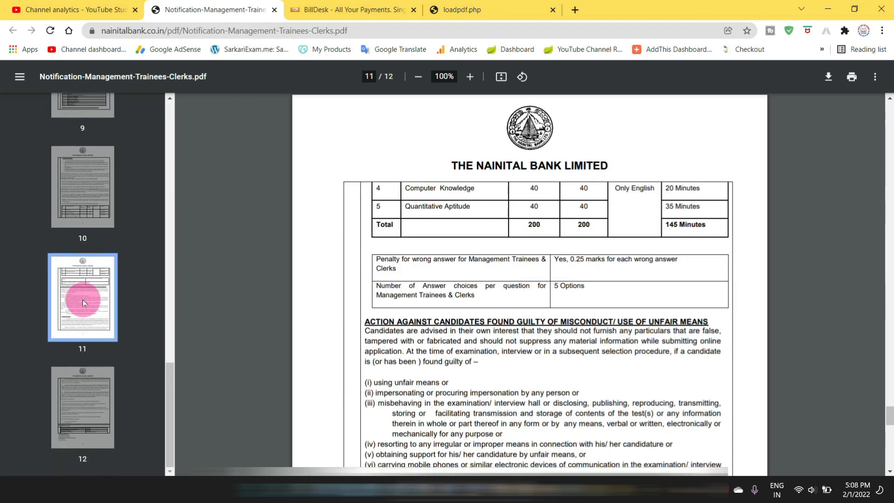